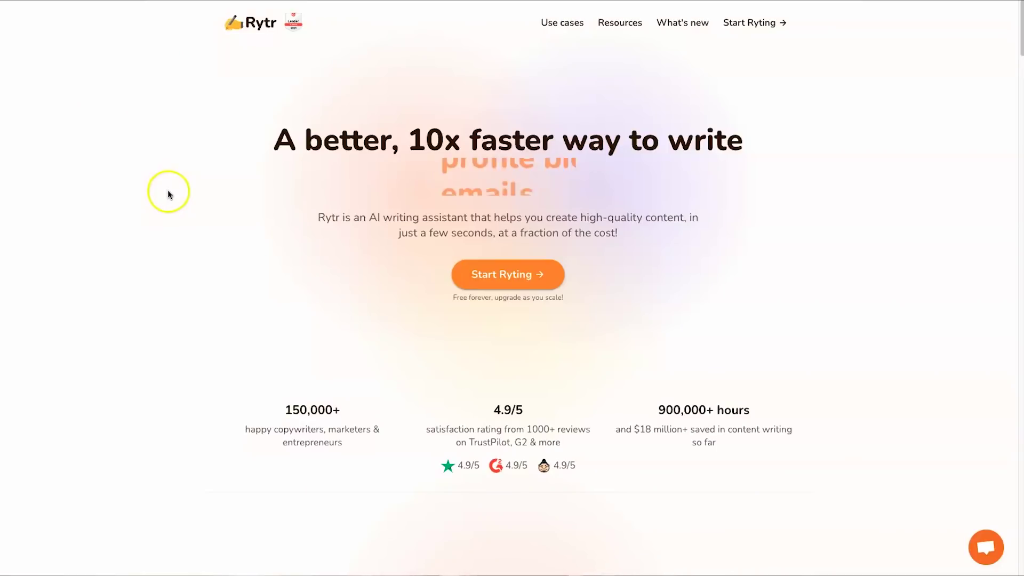
Open Rytr's Use Cases page from the top navigation
{"action": "scroll", "coordinate": [168, 193], "scroll_direction": "down", "scroll_amount": 1}
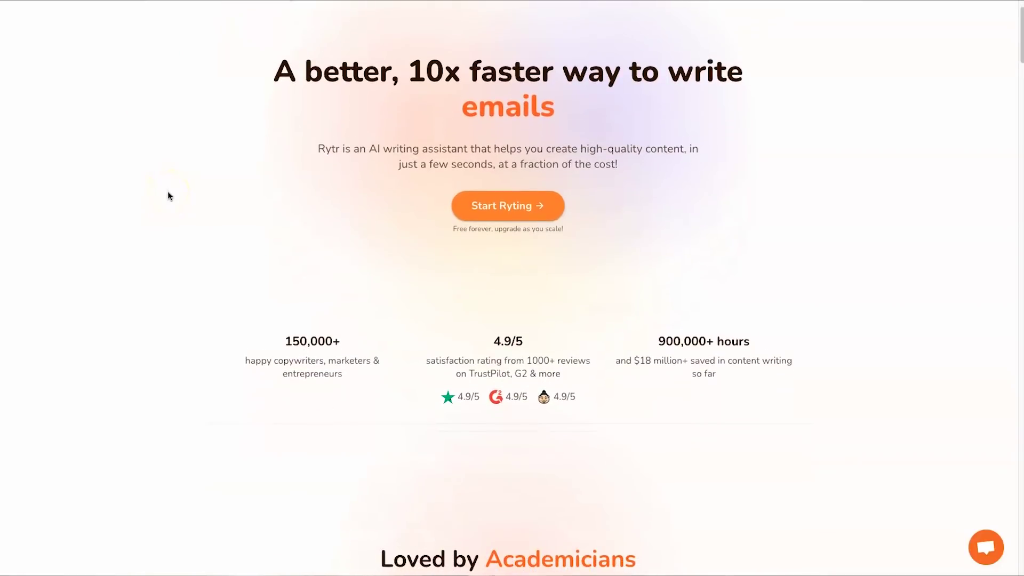
{"action": "scroll", "coordinate": [169, 195], "scroll_direction": "down", "scroll_amount": 2}
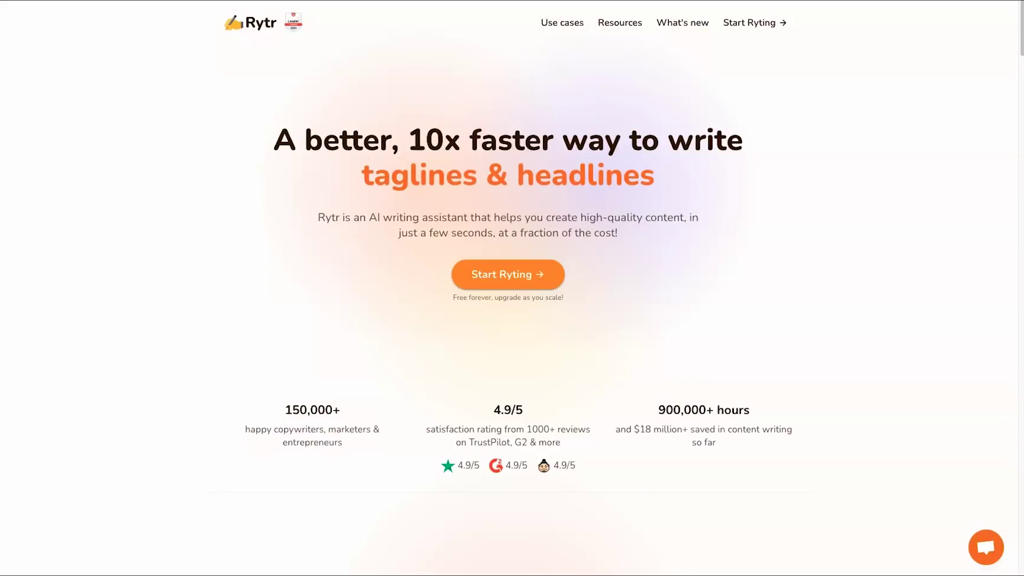
{"action": "left_click", "coordinate": [569, 22]}
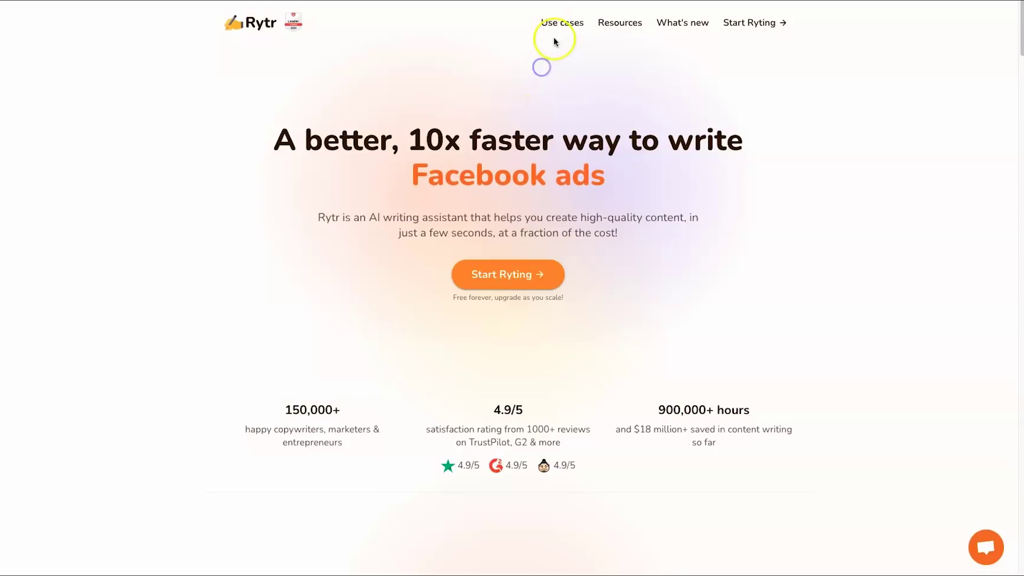
{"action": "left_click", "coordinate": [559, 23]}
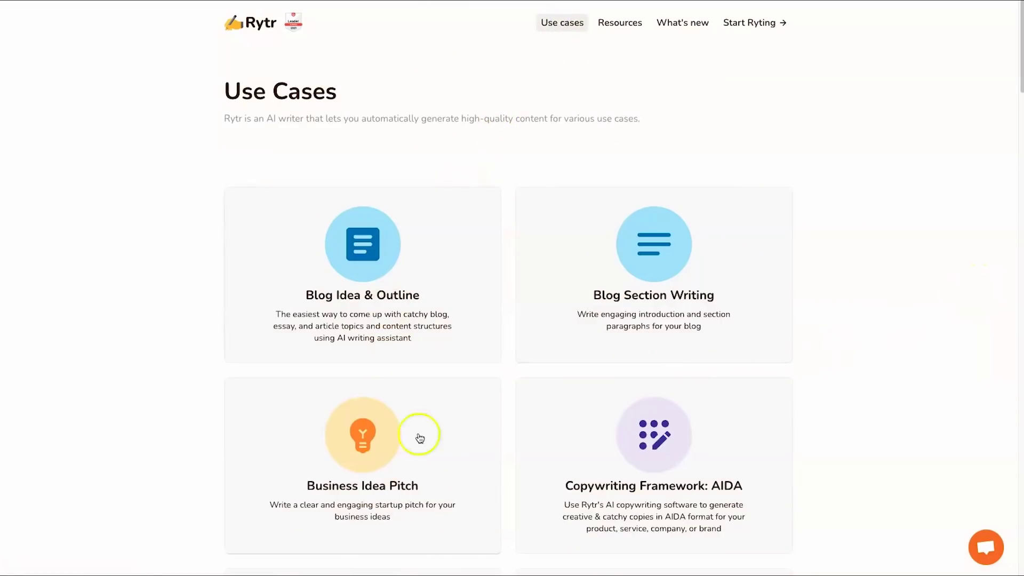
Browse the template cards from Blog Idea & Outline down to Video Idea, then back up
{"action": "scroll", "coordinate": [451, 236], "scroll_direction": "down", "scroll_amount": 5}
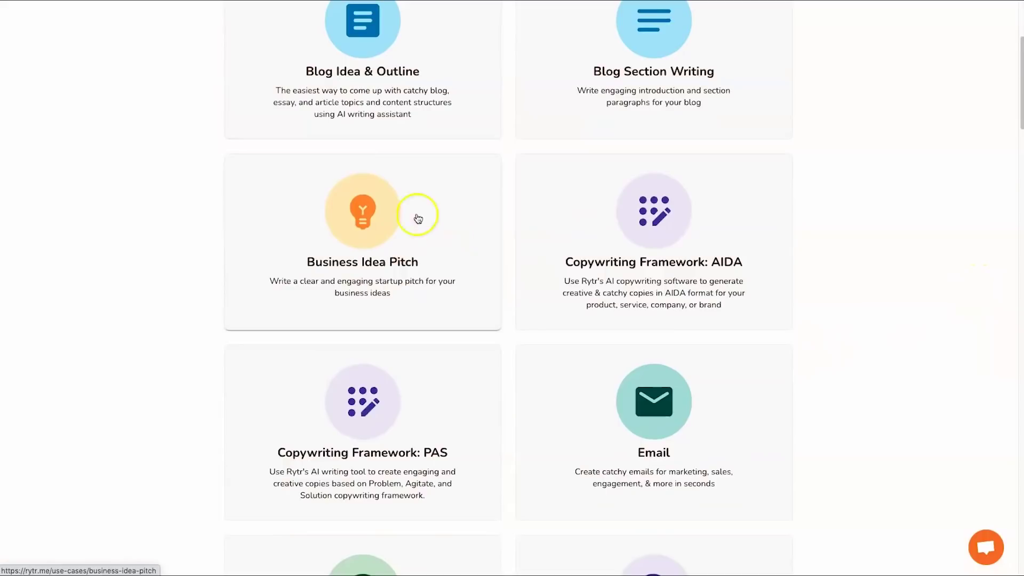
{"action": "scroll", "coordinate": [583, 316], "scroll_direction": "down", "scroll_amount": 6}
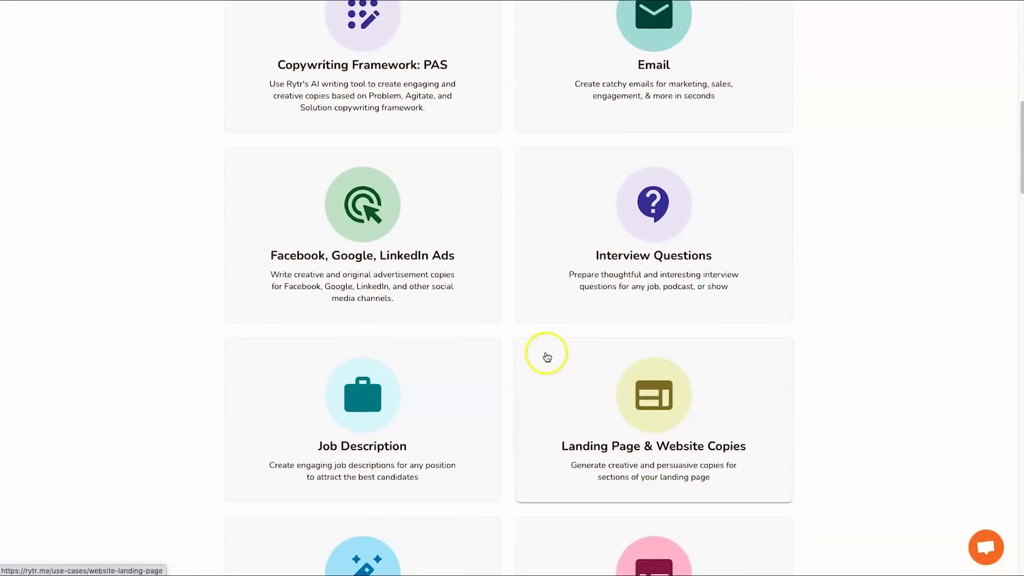
{"action": "scroll", "coordinate": [259, 228], "scroll_direction": "down", "scroll_amount": 2}
{"action": "scroll", "coordinate": [678, 389], "scroll_direction": "down", "scroll_amount": 6}
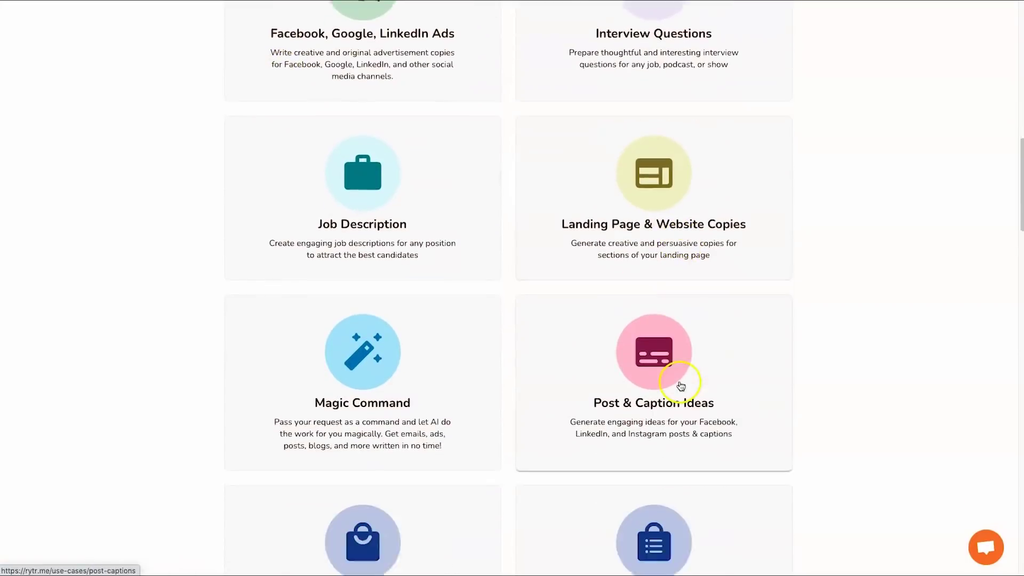
{"action": "scroll", "coordinate": [666, 366], "scroll_direction": "down", "scroll_amount": 8}
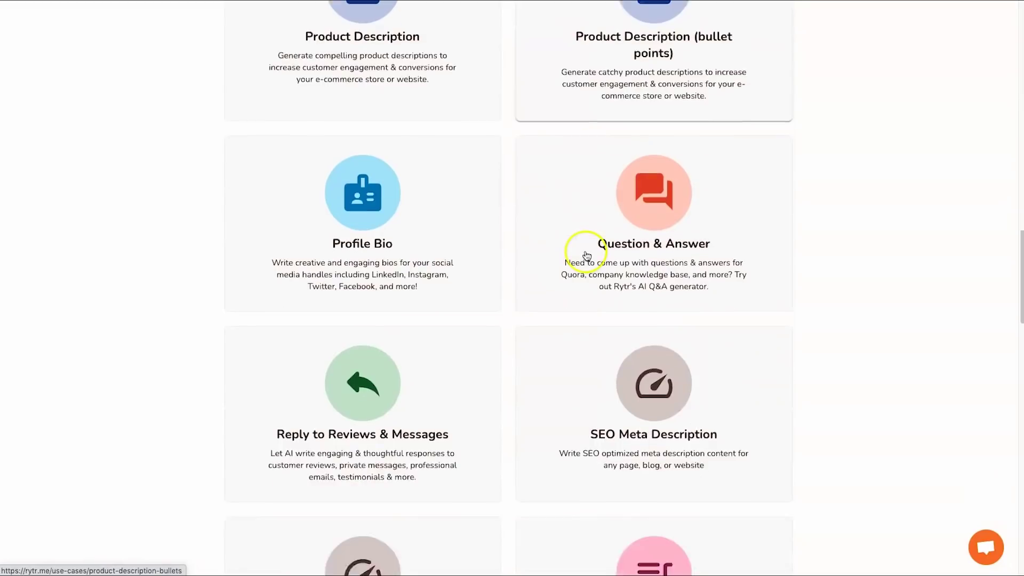
{"action": "scroll", "coordinate": [488, 335], "scroll_direction": "down", "scroll_amount": 4}
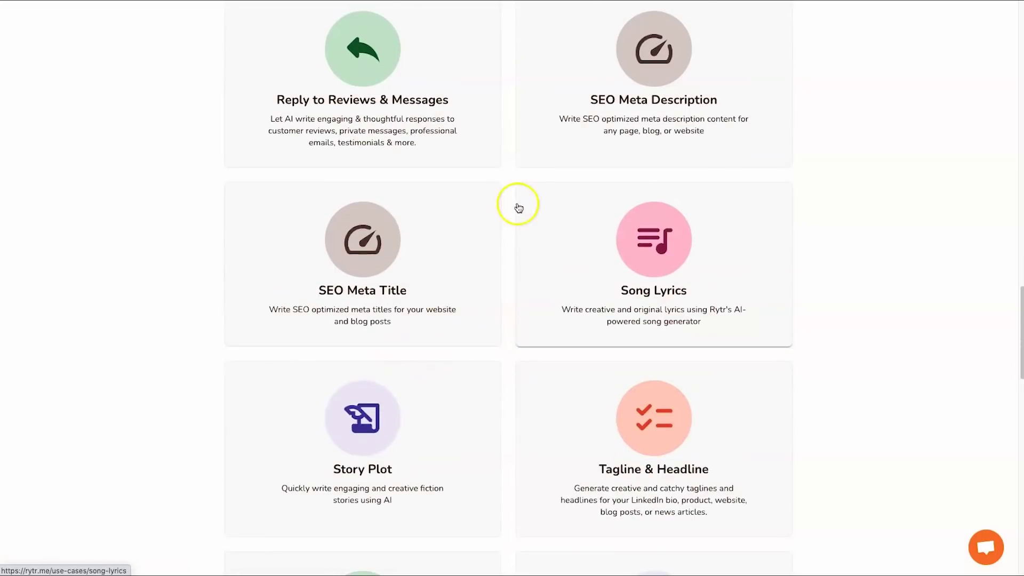
{"action": "scroll", "coordinate": [633, 211], "scroll_direction": "down", "scroll_amount": 2}
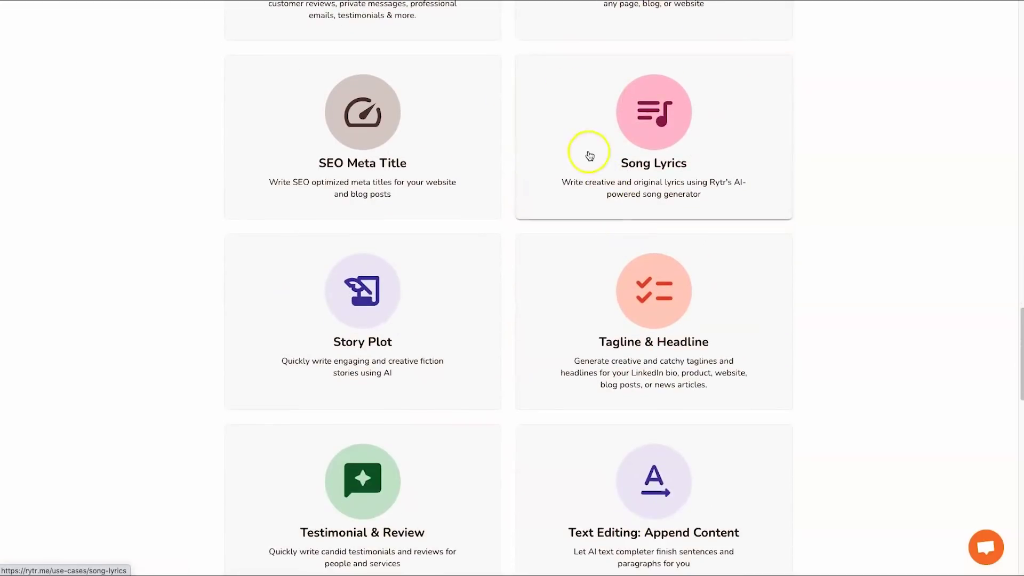
{"action": "scroll", "coordinate": [626, 183], "scroll_direction": "down", "scroll_amount": 2}
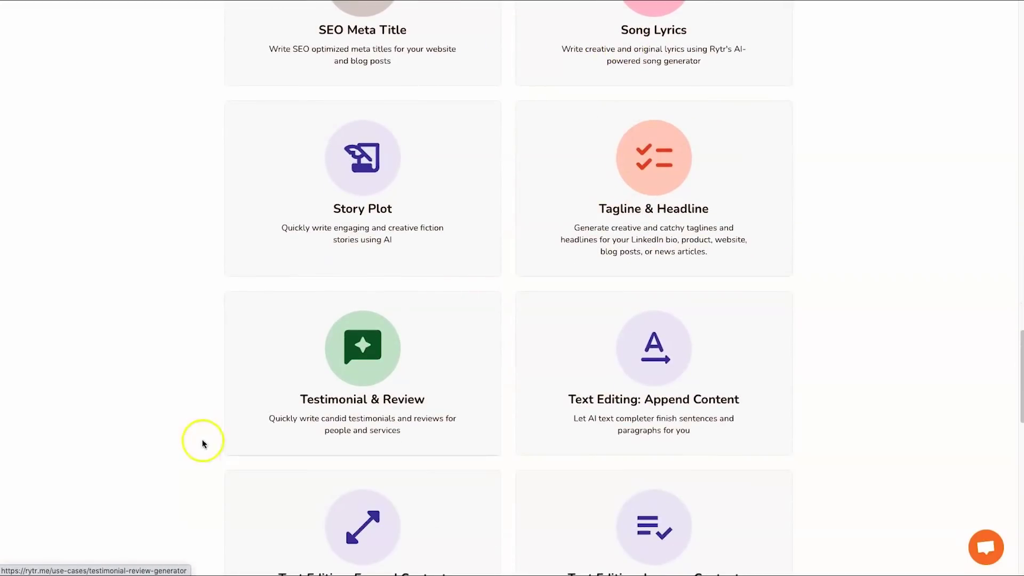
{"action": "scroll", "coordinate": [567, 355], "scroll_direction": "down", "scroll_amount": 15}
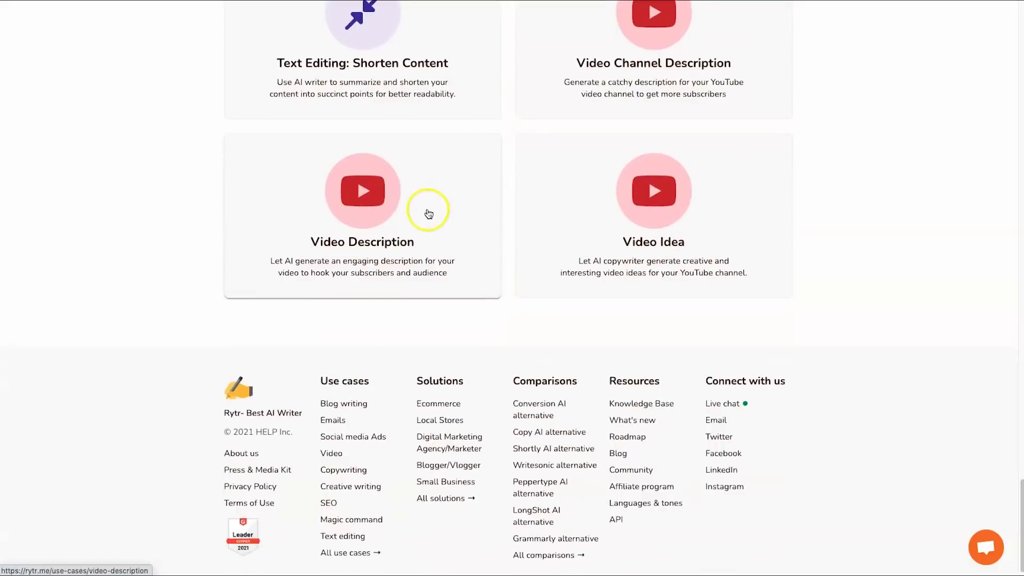
{"action": "scroll", "coordinate": [427, 210], "scroll_direction": "up", "scroll_amount": 4}
{"action": "scroll", "coordinate": [562, 338], "scroll_direction": "up", "scroll_amount": 12}
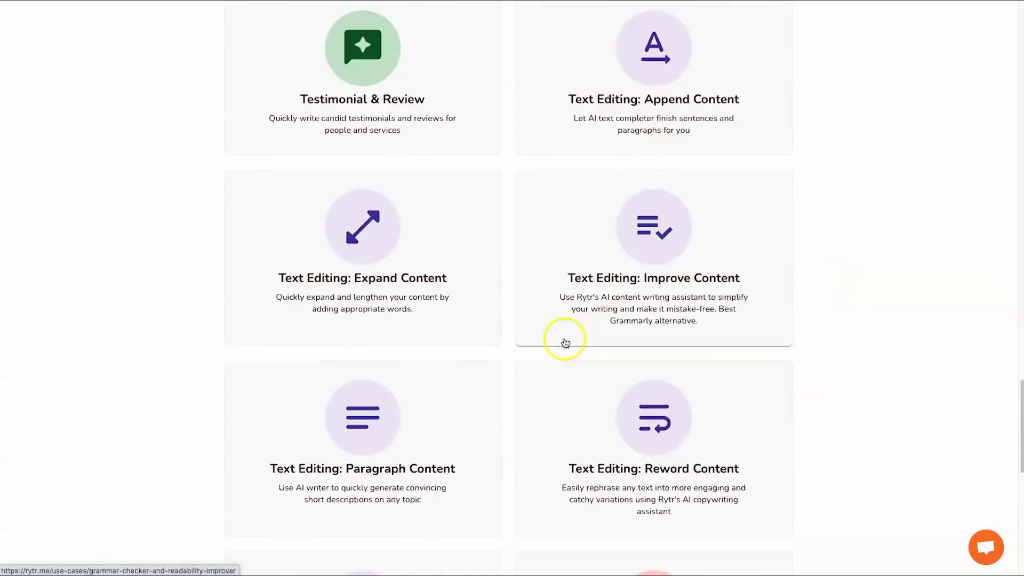
{"action": "scroll", "coordinate": [557, 346], "scroll_direction": "up", "scroll_amount": 10}
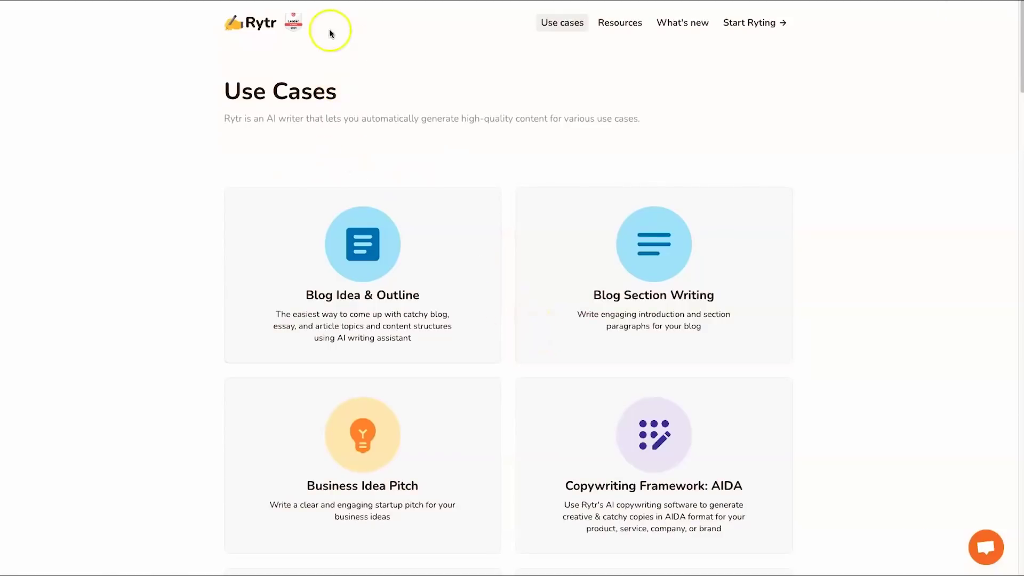
Return to the Rytr home page and bring the browser-extension section into view
{"action": "left_click", "coordinate": [255, 27]}
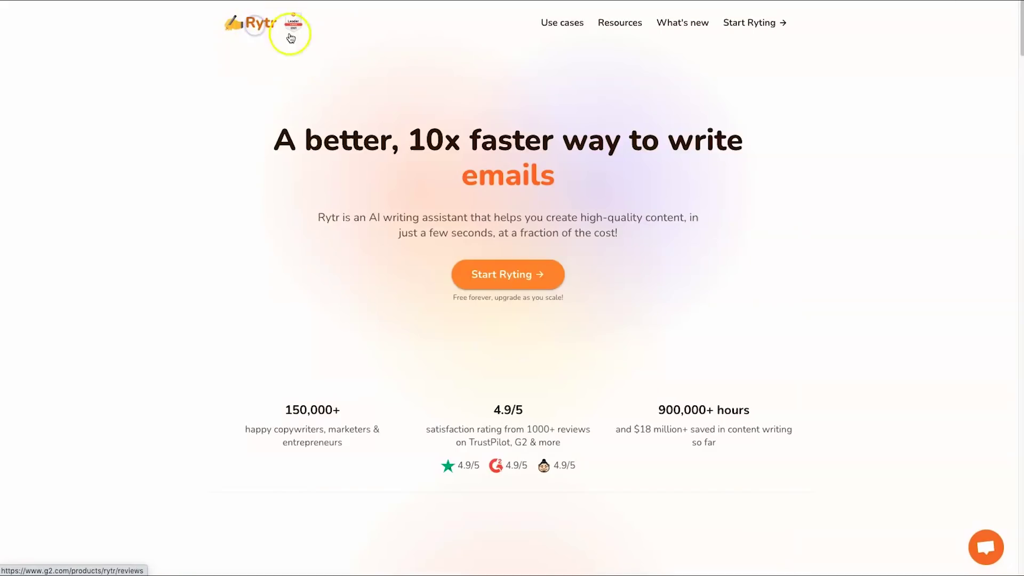
{"action": "scroll", "coordinate": [343, 231], "scroll_direction": "down", "scroll_amount": 15}
{"action": "scroll", "coordinate": [320, 245], "scroll_direction": "down", "scroll_amount": 20}
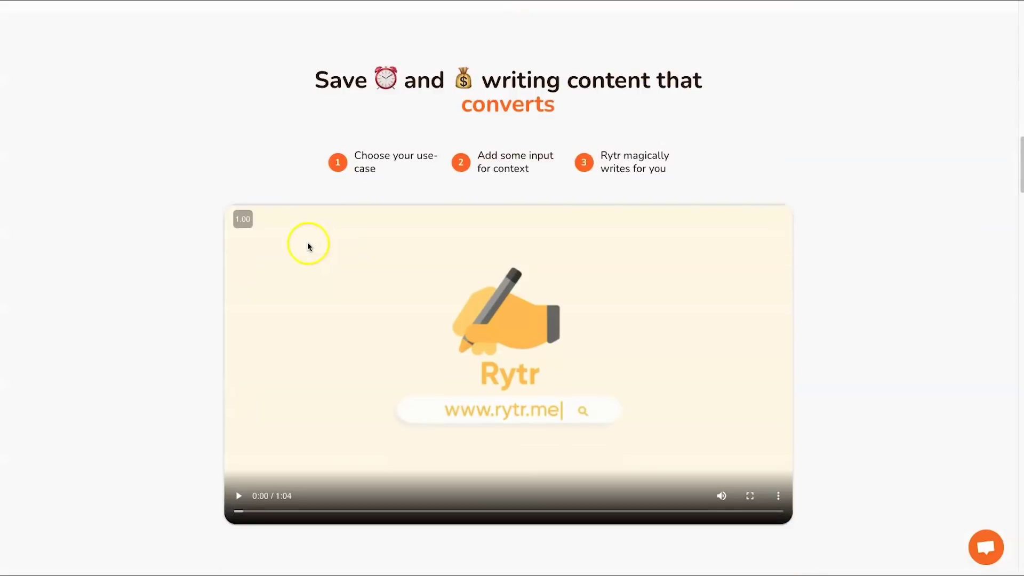
{"action": "scroll", "coordinate": [409, 309], "scroll_direction": "down", "scroll_amount": 2}
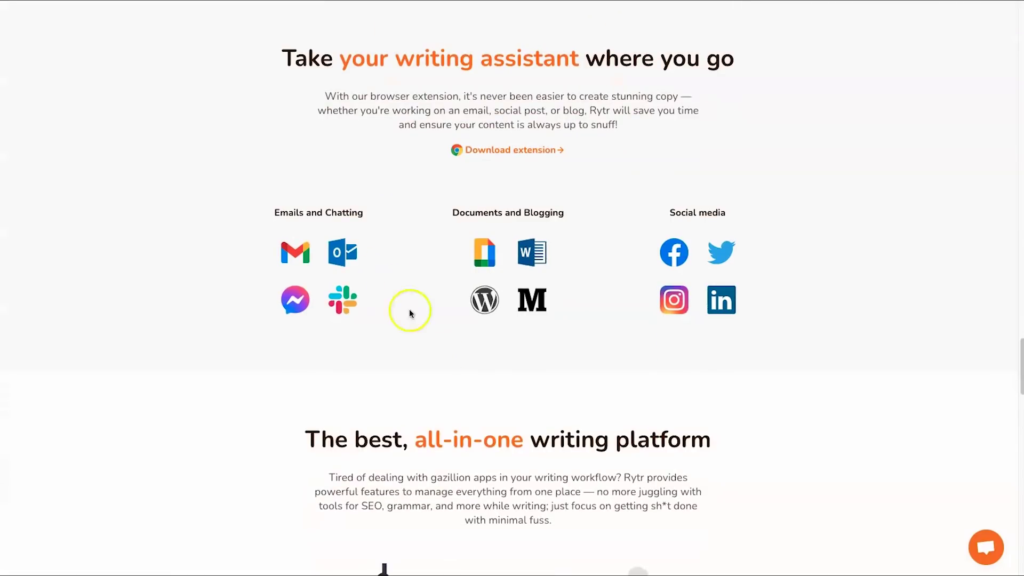
{"action": "scroll", "coordinate": [439, 358], "scroll_direction": "up", "scroll_amount": 3}
{"action": "scroll", "coordinate": [441, 345], "scroll_direction": "down", "scroll_amount": 2}
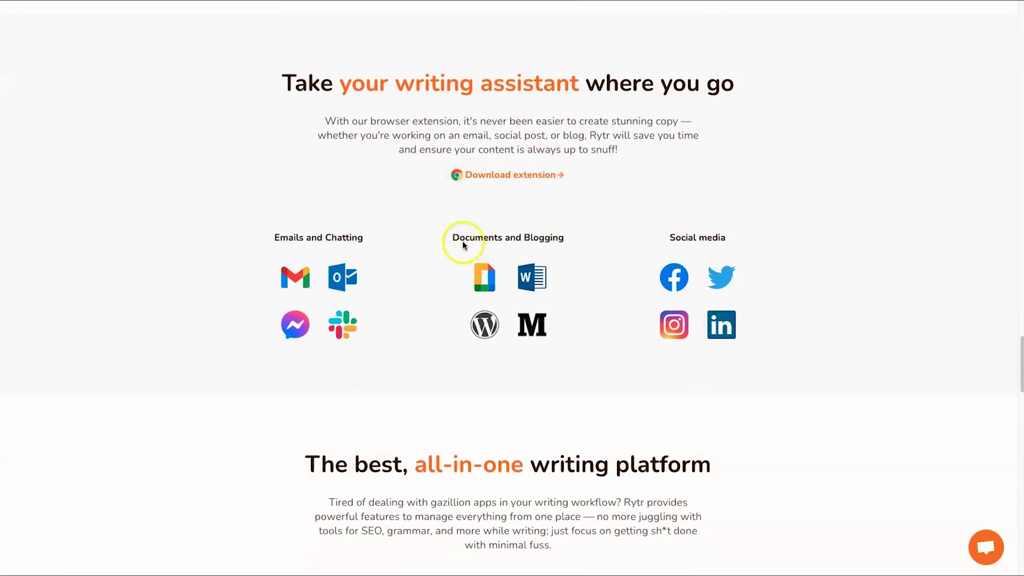
Highlight the extension description and the Emails, Documents, Blogging and social media integrations
{"action": "left_click_drag", "start_coordinate": [308, 124], "coordinate": [450, 121]}
{"action": "left_click", "coordinate": [455, 121]}
{"action": "left_click_drag", "start_coordinate": [295, 231], "coordinate": [381, 323]}
{"action": "left_click", "coordinate": [381, 323]}
{"action": "left_click_drag", "start_coordinate": [451, 235], "coordinate": [531, 324]}
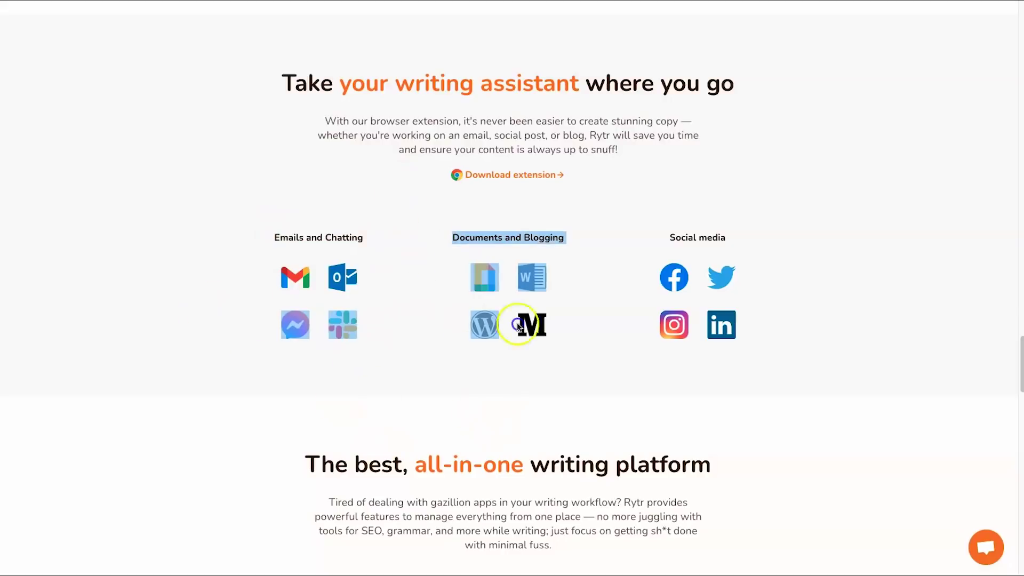
{"action": "left_click", "coordinate": [567, 327]}
{"action": "left_click_drag", "start_coordinate": [586, 249], "coordinate": [774, 392]}
{"action": "left_click", "coordinate": [774, 369]}
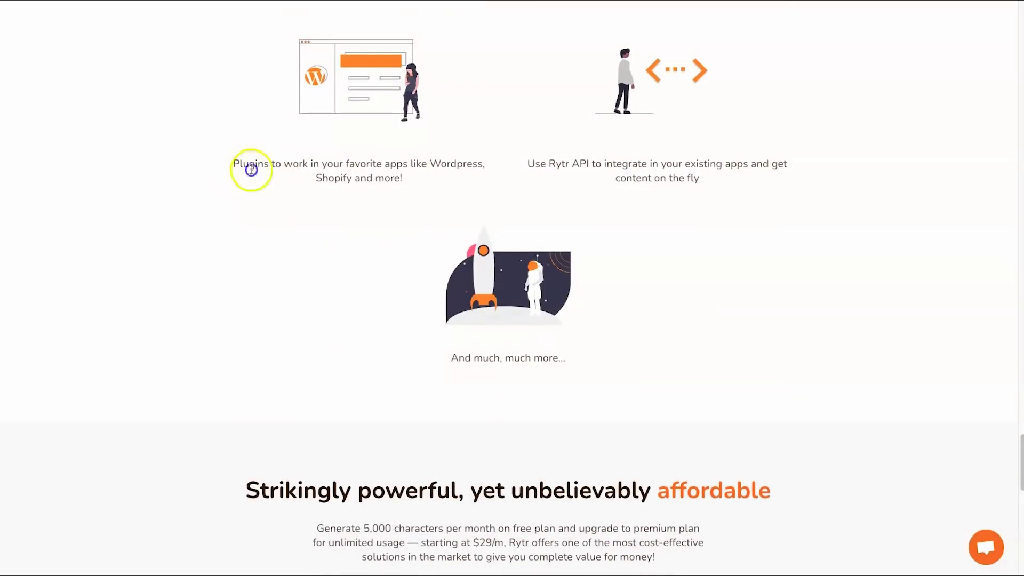
Highlight the plugins caption and the 99% average satisfaction score
{"action": "left_click_drag", "start_coordinate": [437, 167], "coordinate": [434, 160]}
{"action": "left_click", "coordinate": [442, 165]}
{"action": "scroll", "coordinate": [453, 171], "scroll_direction": "up", "scroll_amount": 1}
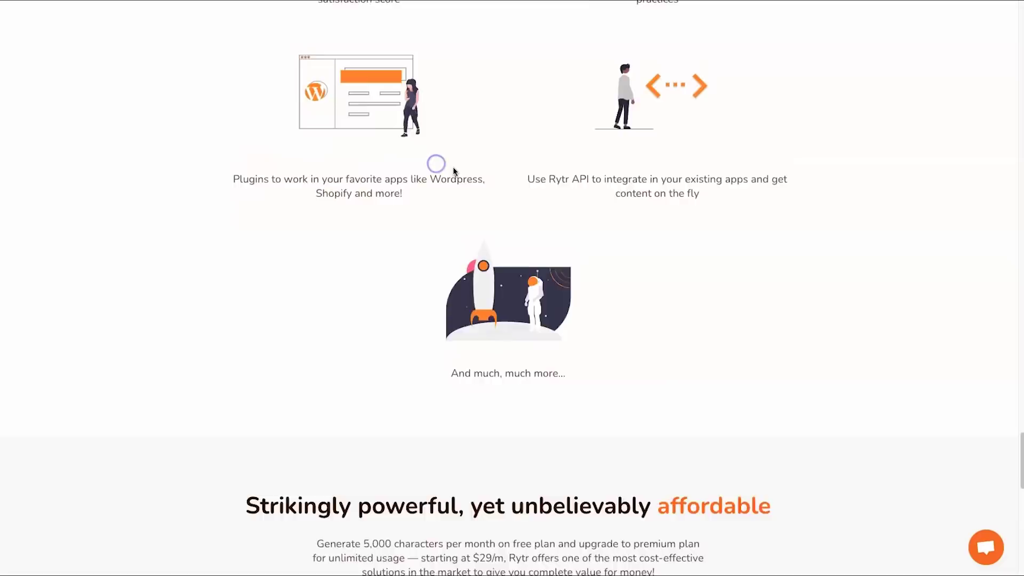
{"action": "scroll", "coordinate": [453, 170], "scroll_direction": "up", "scroll_amount": 10}
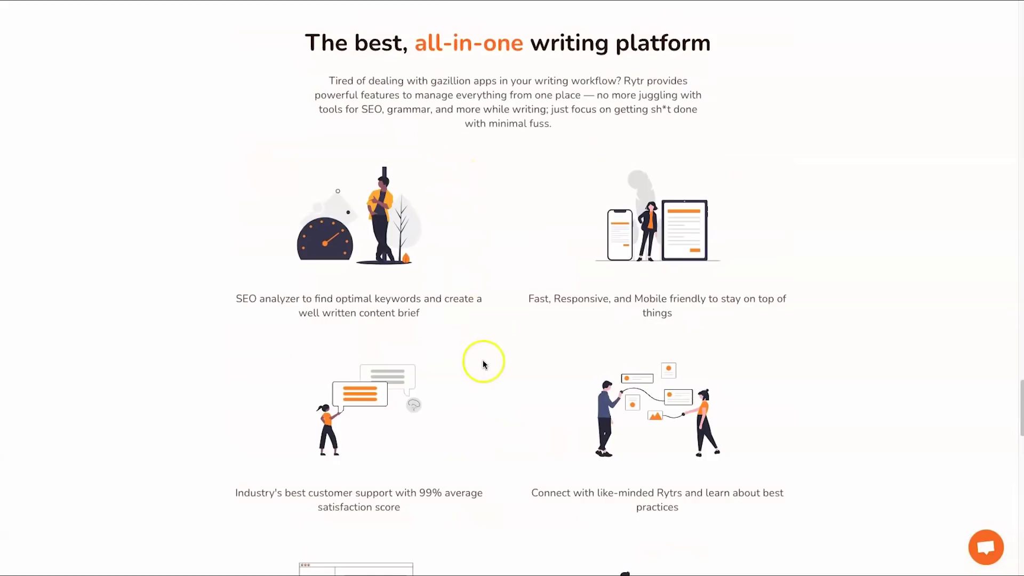
{"action": "left_click_drag", "start_coordinate": [451, 511], "coordinate": [433, 495]}
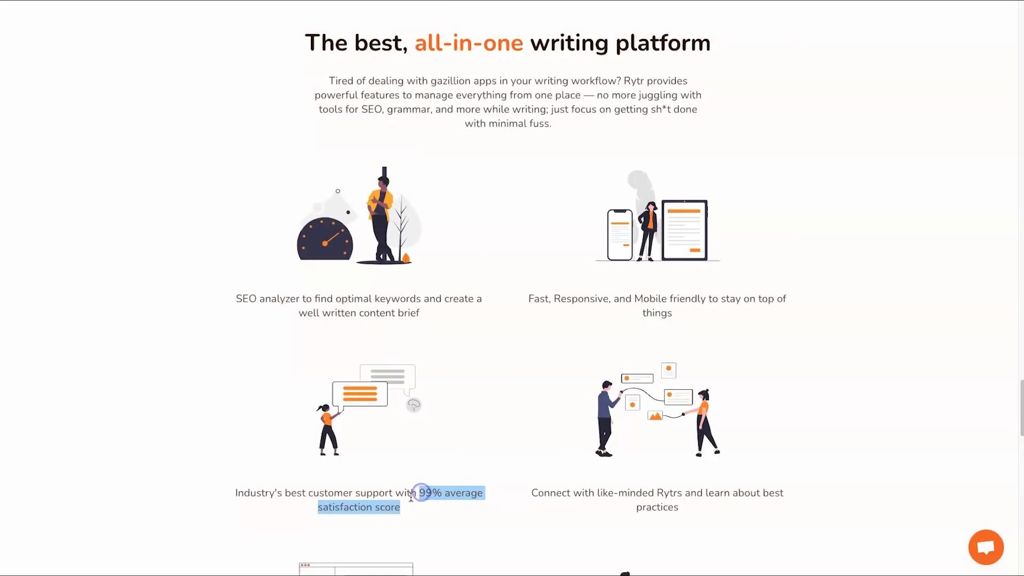
{"action": "left_click", "coordinate": [411, 495]}
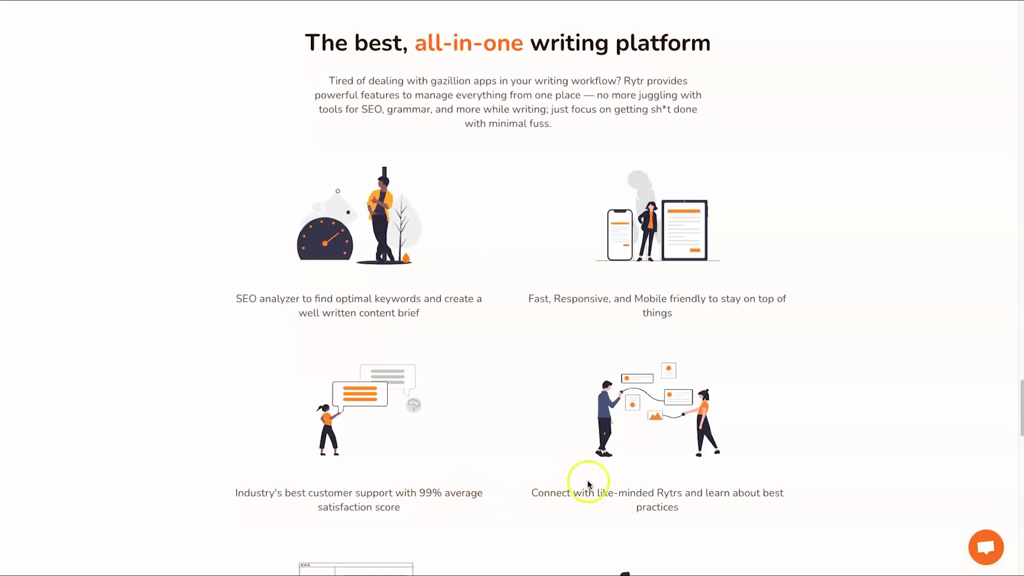
{"action": "scroll", "coordinate": [604, 461], "scroll_direction": "up", "scroll_amount": 20}
Scroll to the pricing section and highlight the $29/month price and unlimited characters benefit
{"action": "scroll", "coordinate": [597, 459], "scroll_direction": "up", "scroll_amount": 10}
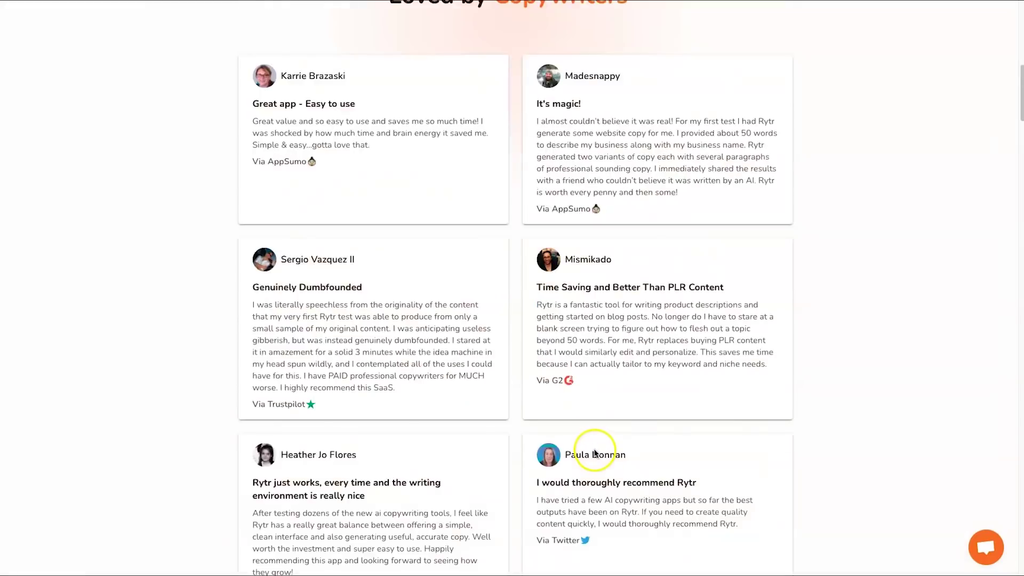
{"action": "scroll", "coordinate": [549, 338], "scroll_direction": "down", "scroll_amount": 5}
{"action": "scroll", "coordinate": [589, 275], "scroll_direction": "down", "scroll_amount": 20}
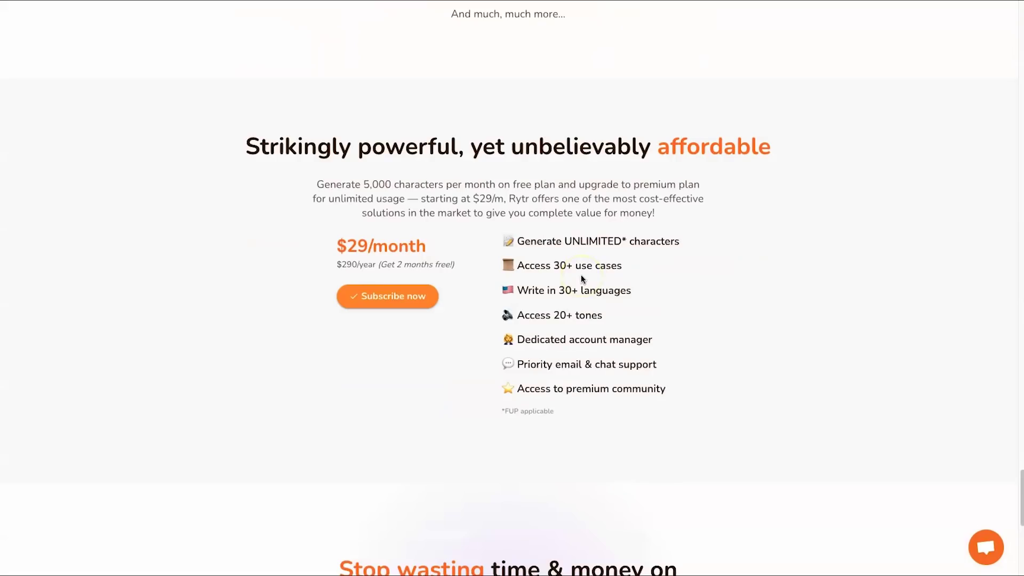
{"action": "scroll", "coordinate": [581, 278], "scroll_direction": "down", "scroll_amount": 1}
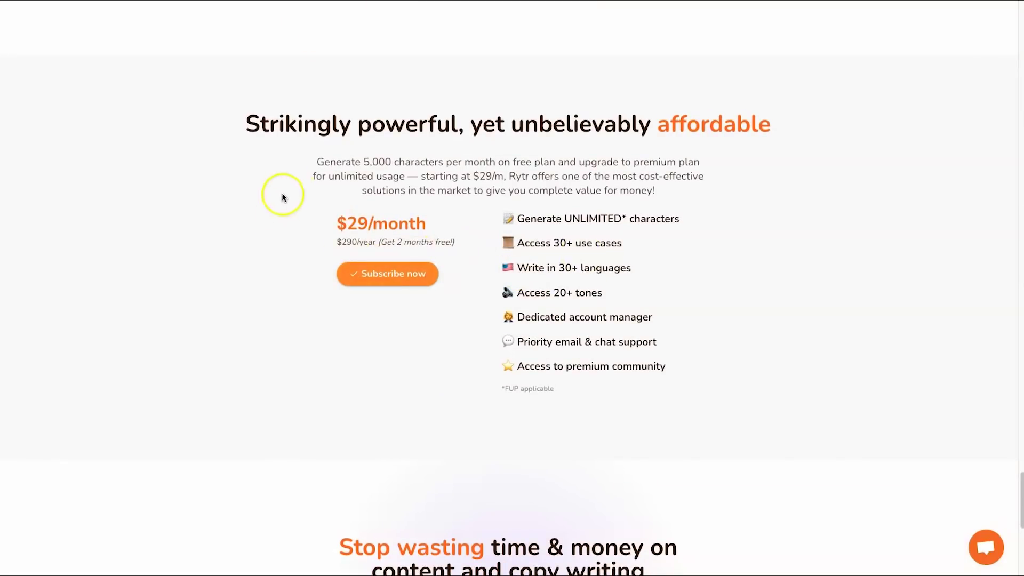
{"action": "left_click_drag", "start_coordinate": [333, 212], "coordinate": [396, 216]}
{"action": "left_click", "coordinate": [402, 213]}
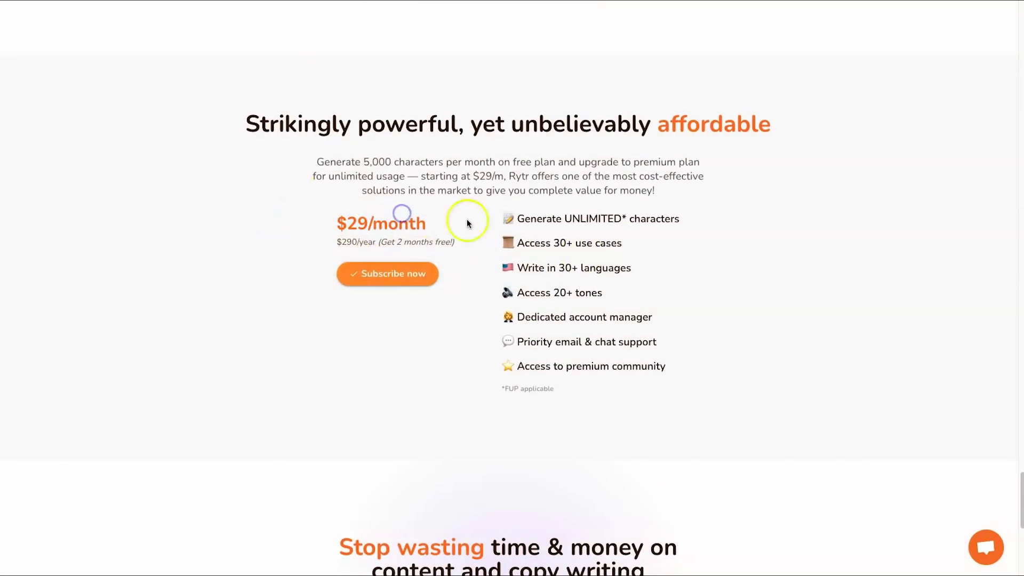
{"action": "left_click_drag", "start_coordinate": [525, 219], "coordinate": [715, 232]}
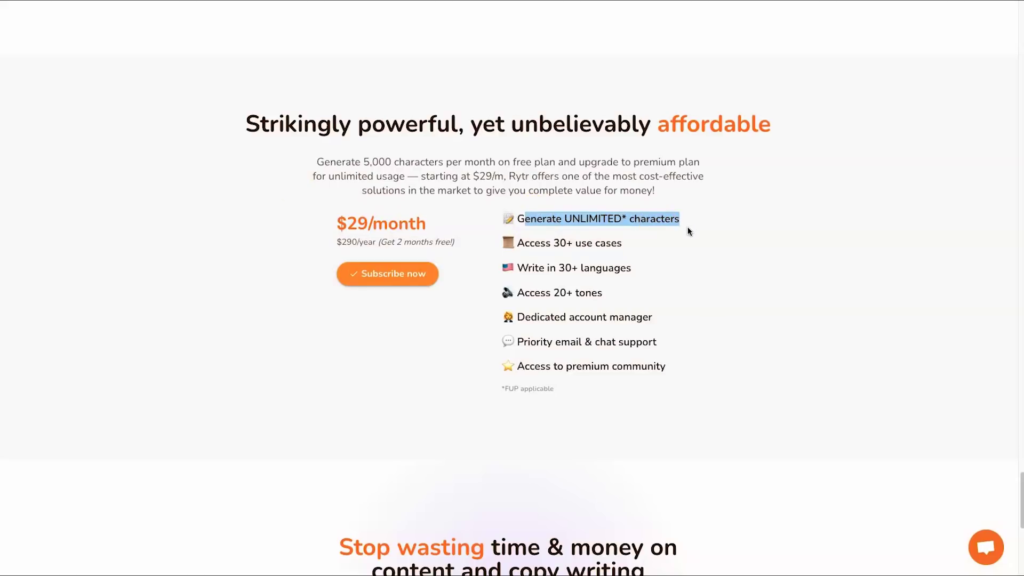
{"action": "left_click", "coordinate": [565, 236]}
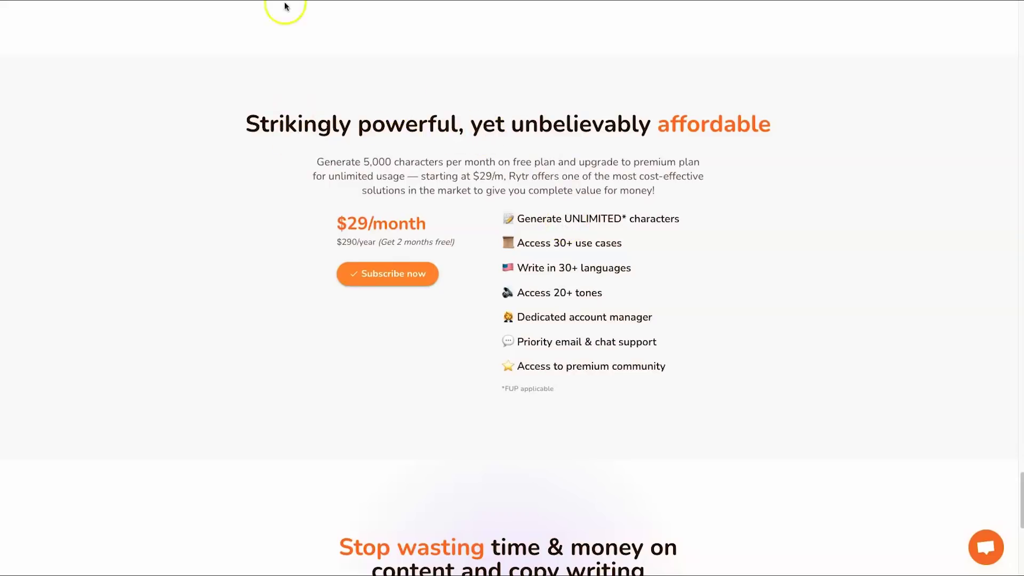
Open AppSumo's Rytr deal and highlight its 50,000 characters per month limit
{"action": "key", "text": "Return"}
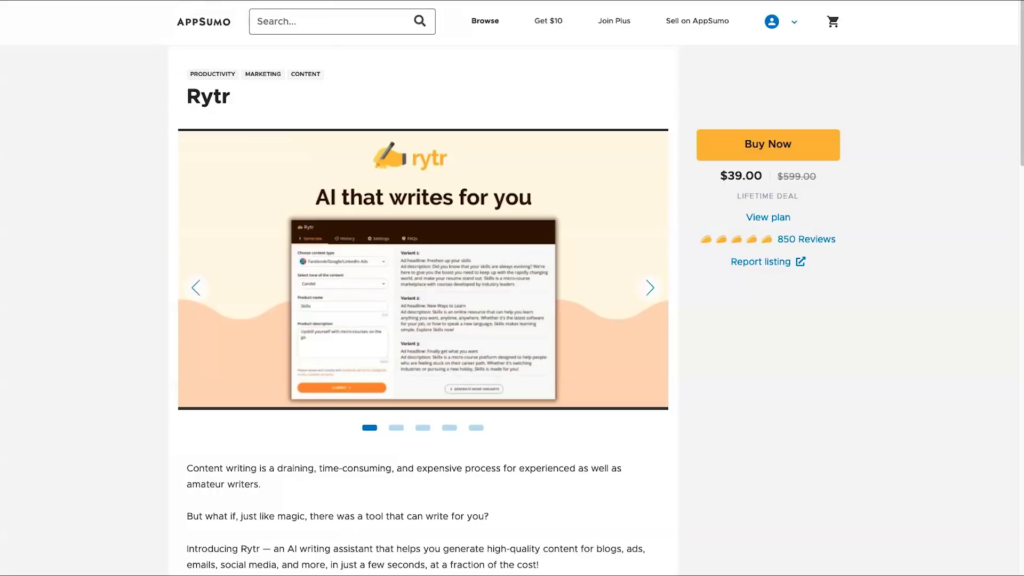
{"action": "scroll", "coordinate": [615, 239], "scroll_direction": "down", "scroll_amount": 14}
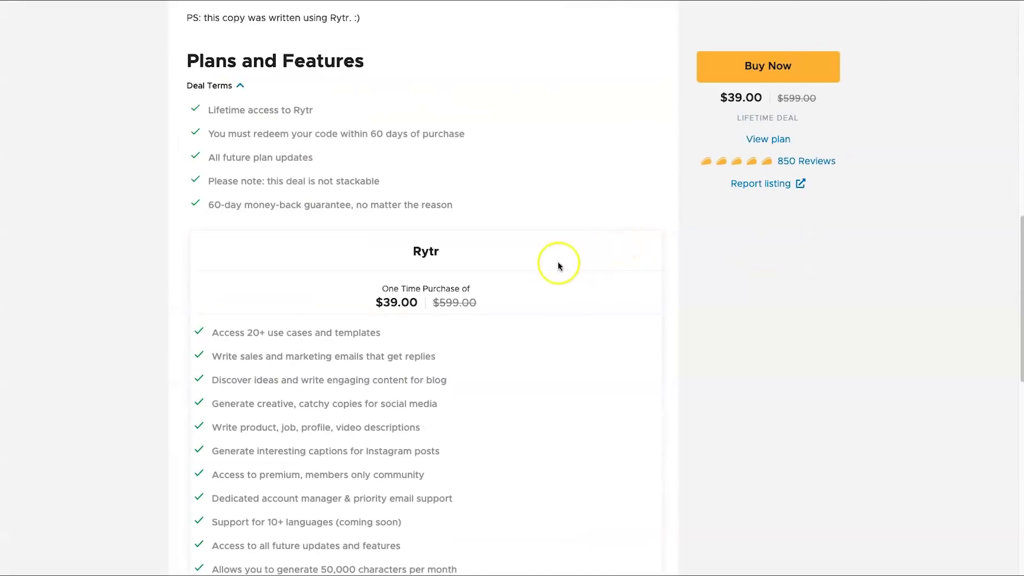
{"action": "scroll", "coordinate": [562, 264], "scroll_direction": "down", "scroll_amount": 1}
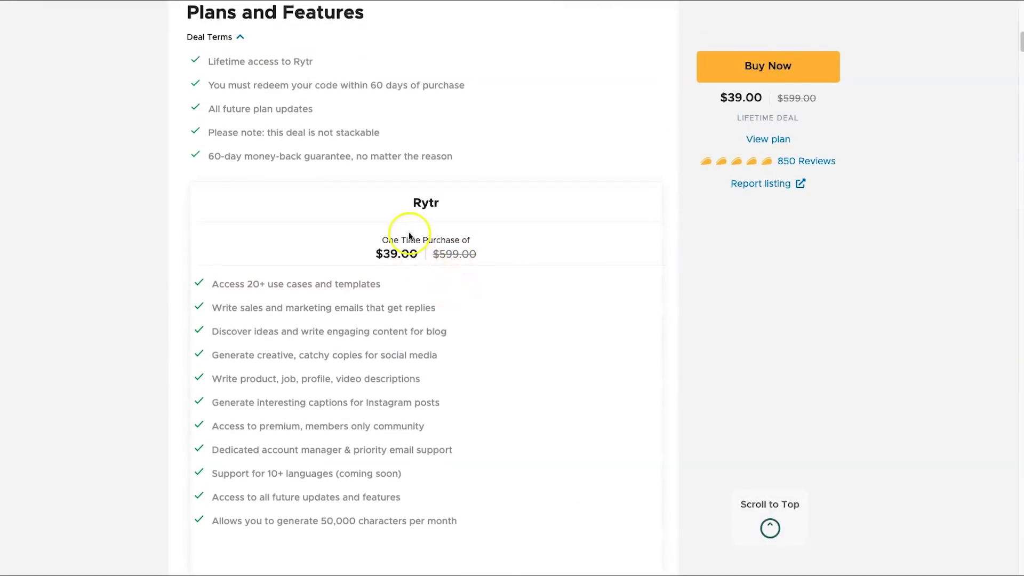
{"action": "scroll", "coordinate": [439, 251], "scroll_direction": "down", "scroll_amount": 1}
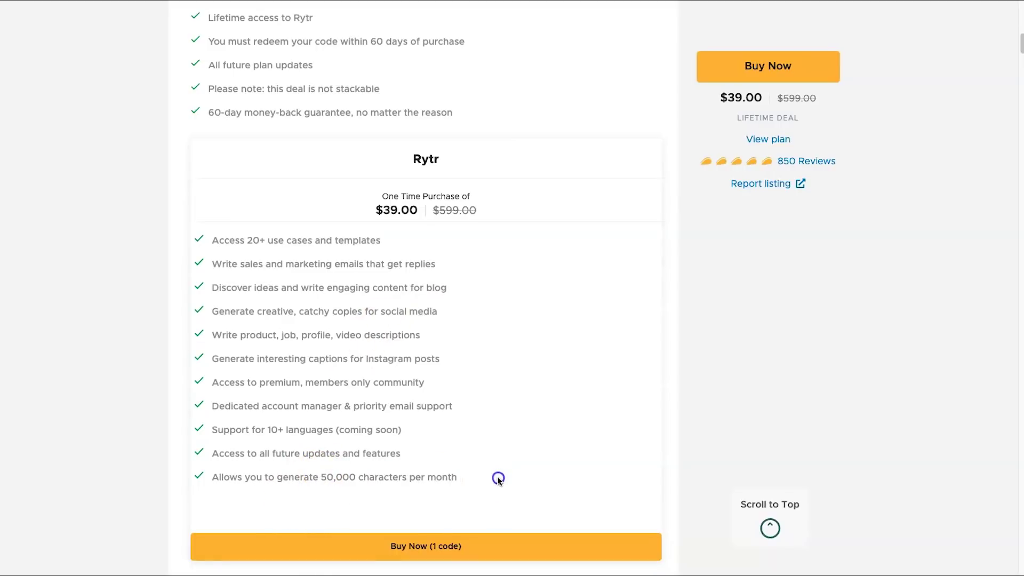
{"action": "left_click_drag", "start_coordinate": [498, 479], "coordinate": [201, 480]}
{"action": "left_click", "coordinate": [230, 475]}
{"action": "left_click_drag", "start_coordinate": [276, 476], "coordinate": [434, 476]}
{"action": "left_click", "coordinate": [427, 476]}
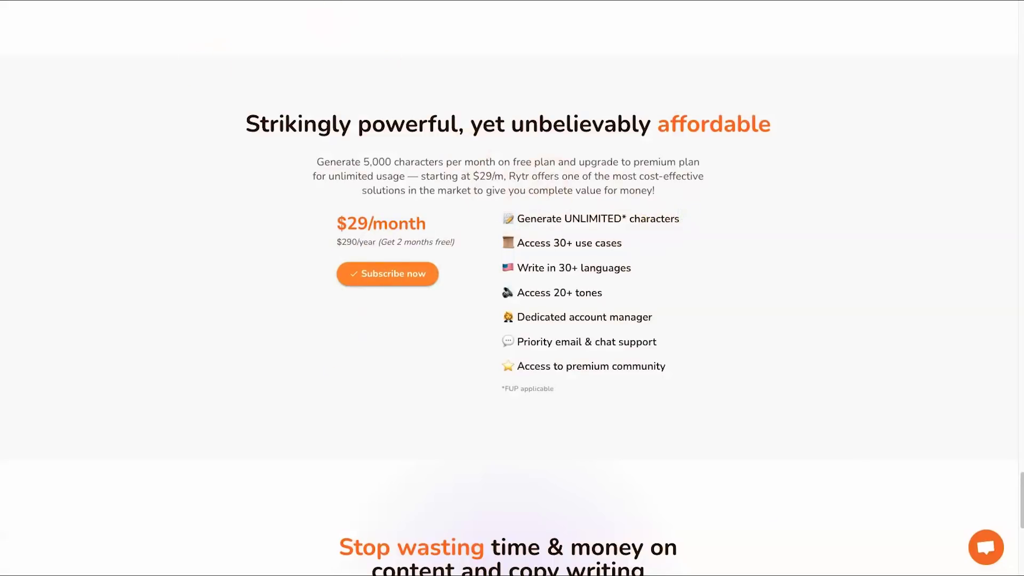
Highlight the $29 monthly price and value claim, then launch the Rytr writing app
{"action": "left_click_drag", "start_coordinate": [423, 224], "coordinate": [377, 224]}
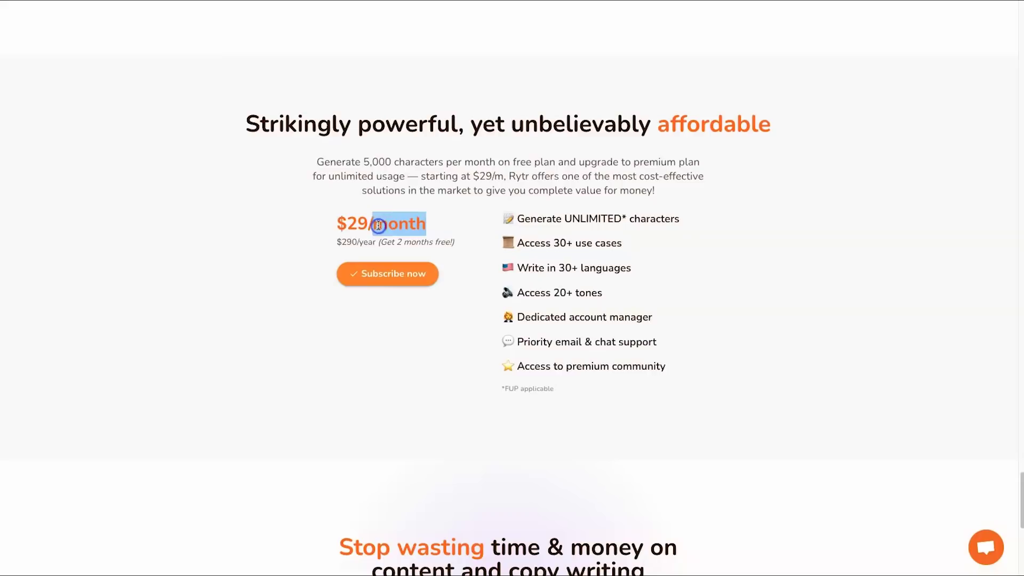
{"action": "left_click", "coordinate": [379, 224]}
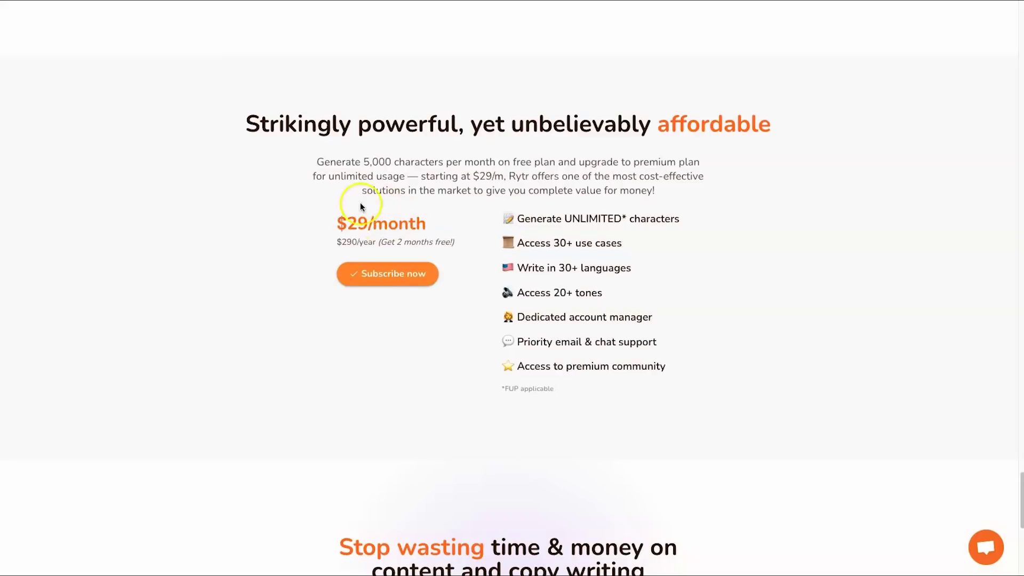
{"action": "left_click_drag", "start_coordinate": [360, 211], "coordinate": [680, 223]}
{"action": "left_click", "coordinate": [680, 223]}
{"action": "scroll", "coordinate": [378, 174], "scroll_direction": "up", "scroll_amount": 20}
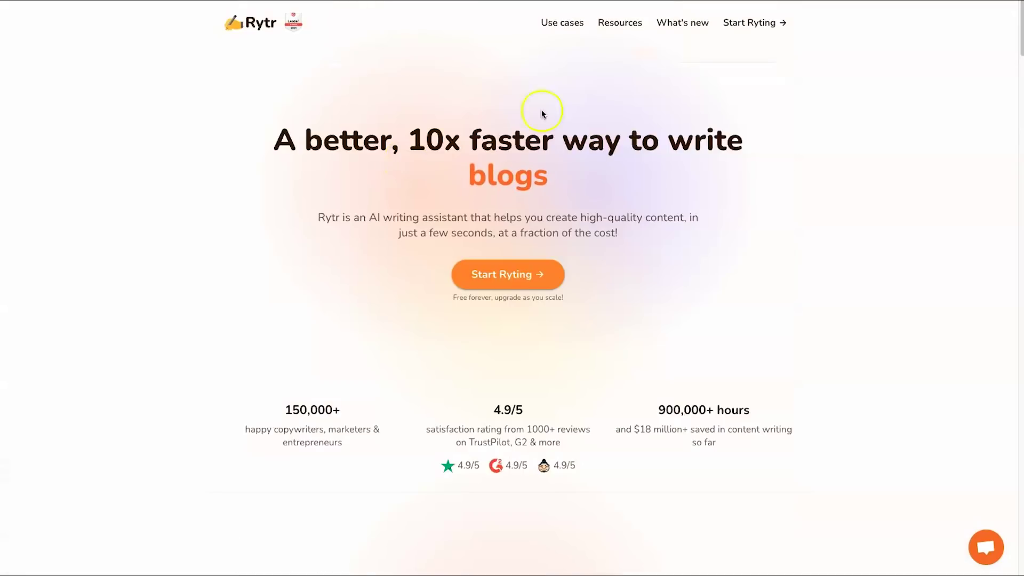
{"action": "left_click", "coordinate": [766, 22]}
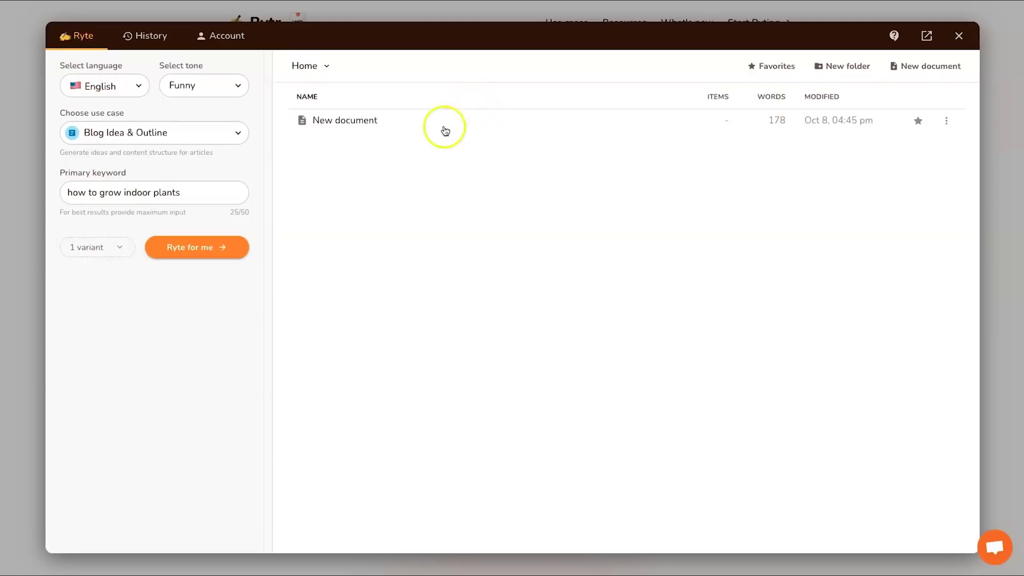
{"action": "triple_click", "coordinate": [158, 194]}
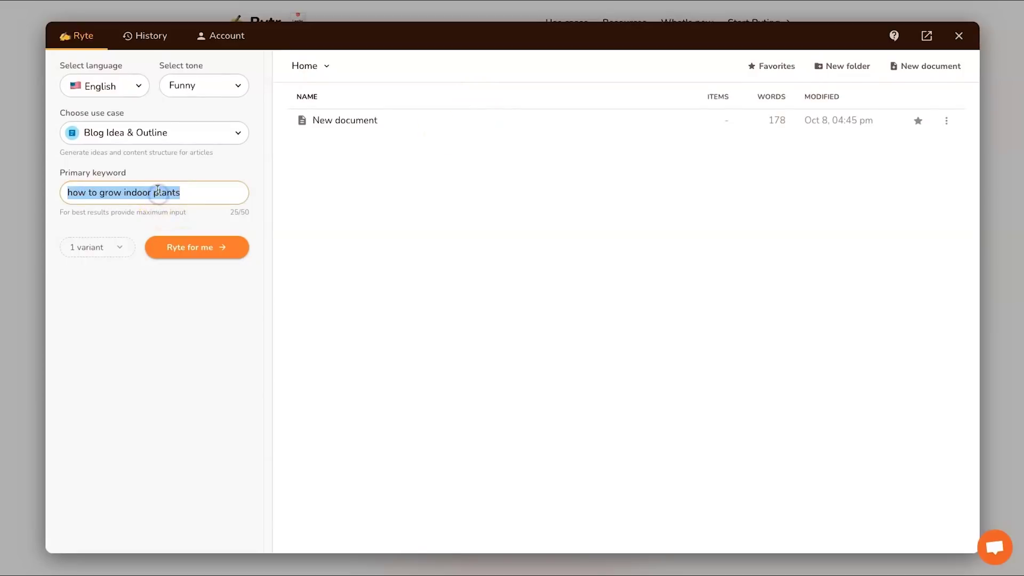
{"action": "key", "text": "Home"}
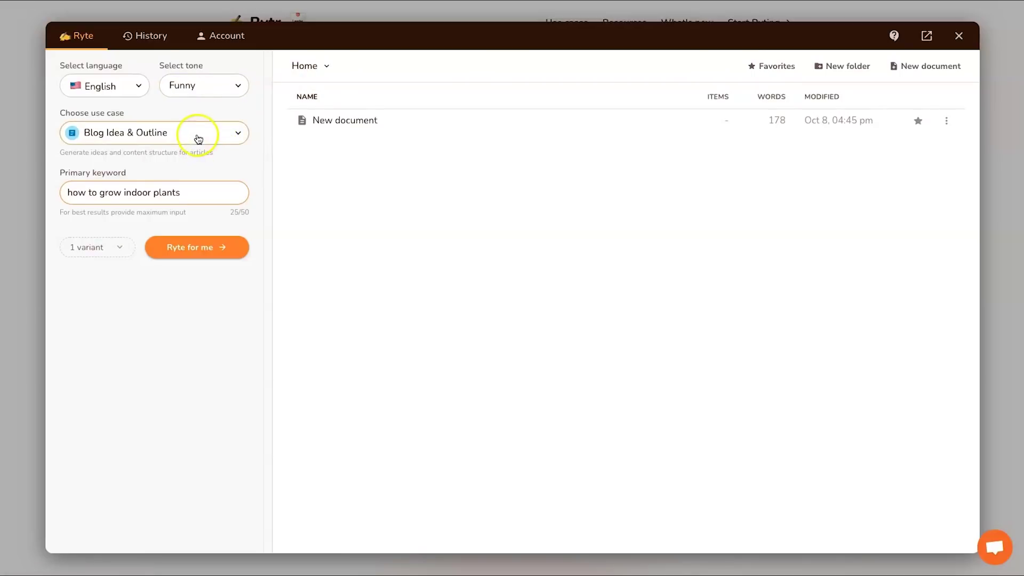
{"action": "left_click", "coordinate": [112, 81]}
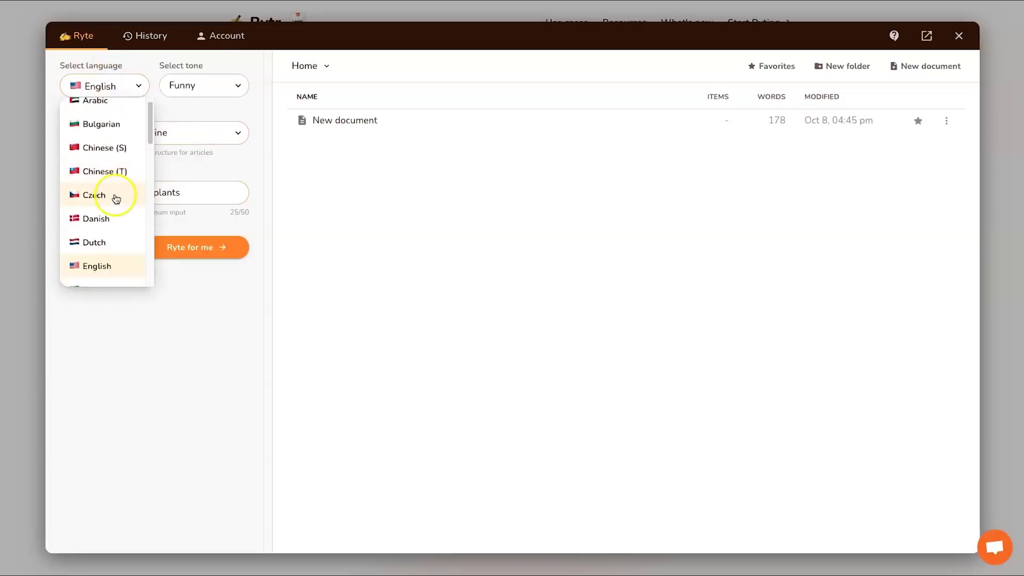
{"action": "scroll", "coordinate": [114, 196], "scroll_direction": "down", "scroll_amount": 10}
{"action": "scroll", "coordinate": [119, 221], "scroll_direction": "up", "scroll_amount": 10}
{"action": "scroll", "coordinate": [123, 213], "scroll_direction": "down", "scroll_amount": 4}
{"action": "scroll", "coordinate": [124, 213], "scroll_direction": "up", "scroll_amount": 3}
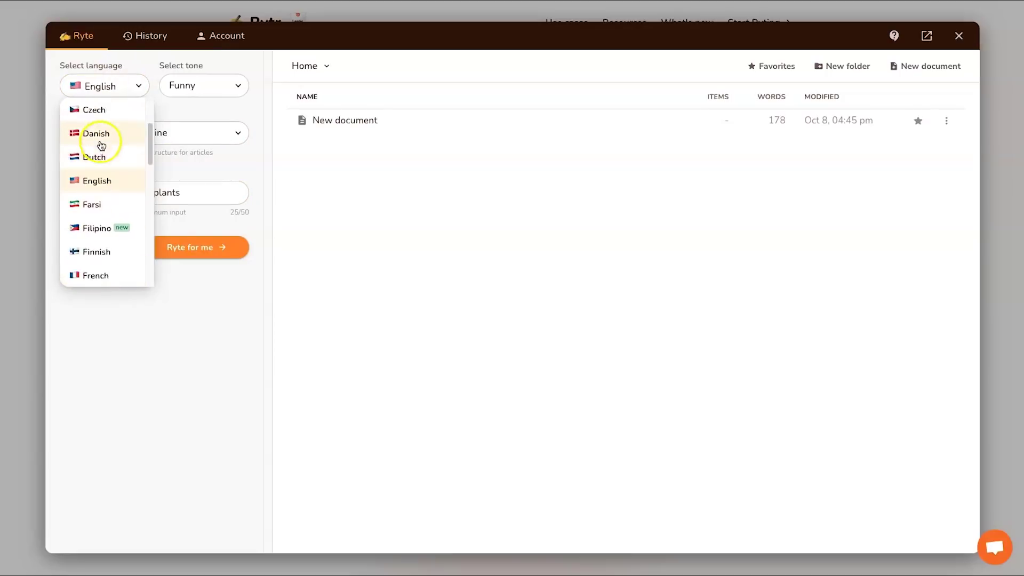
{"action": "left_click", "coordinate": [96, 184]}
{"action": "left_click", "coordinate": [168, 85]}
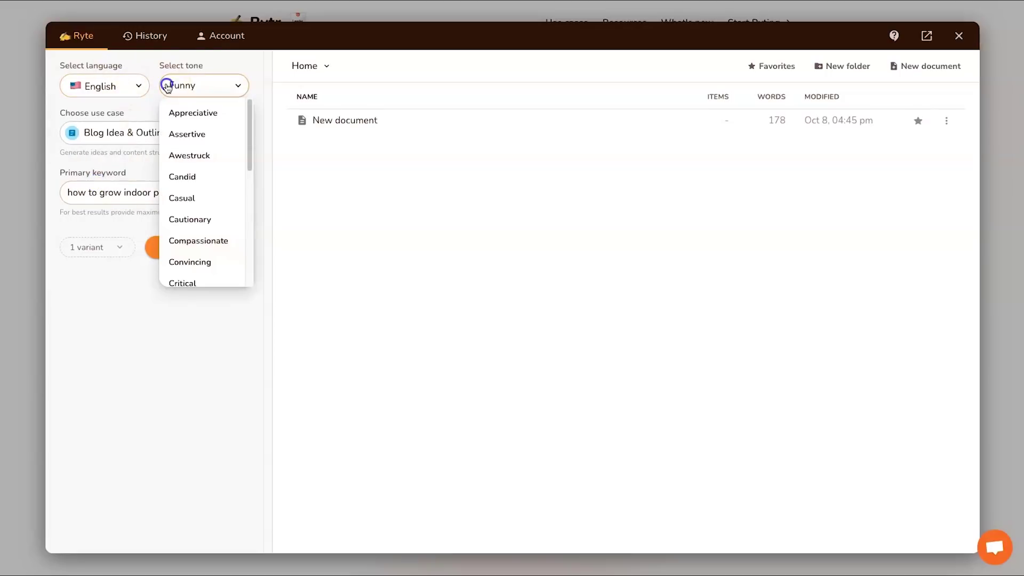
{"action": "scroll", "coordinate": [191, 208], "scroll_direction": "down", "scroll_amount": 6}
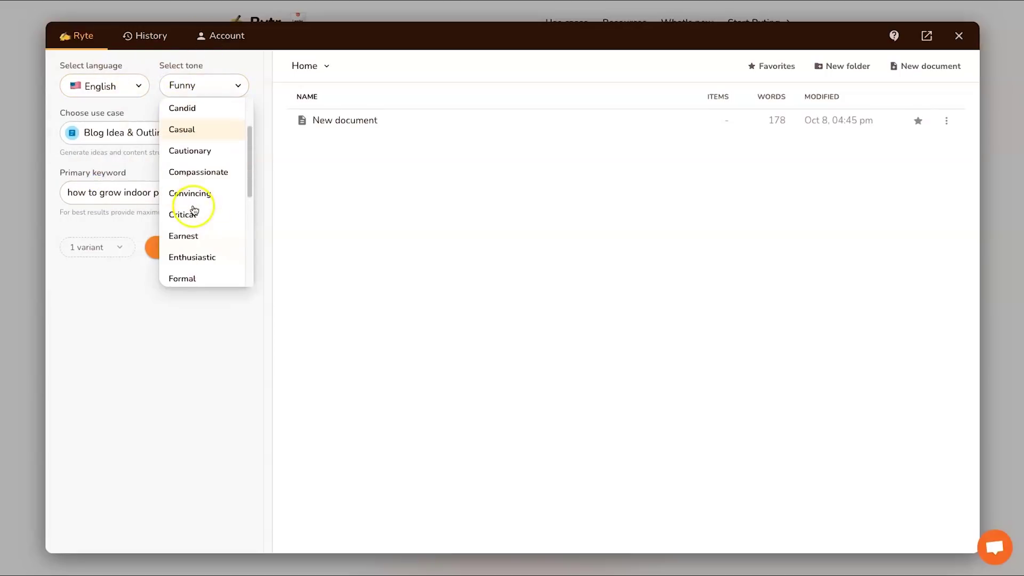
{"action": "scroll", "coordinate": [197, 224], "scroll_direction": "up", "scroll_amount": 4}
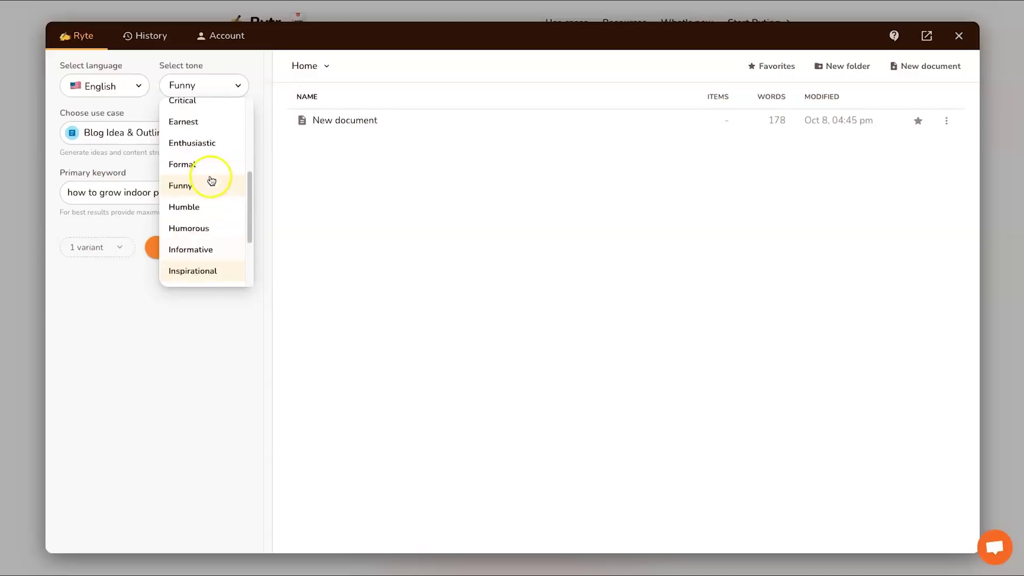
{"action": "left_click", "coordinate": [197, 193]}
{"action": "left_click", "coordinate": [201, 82]}
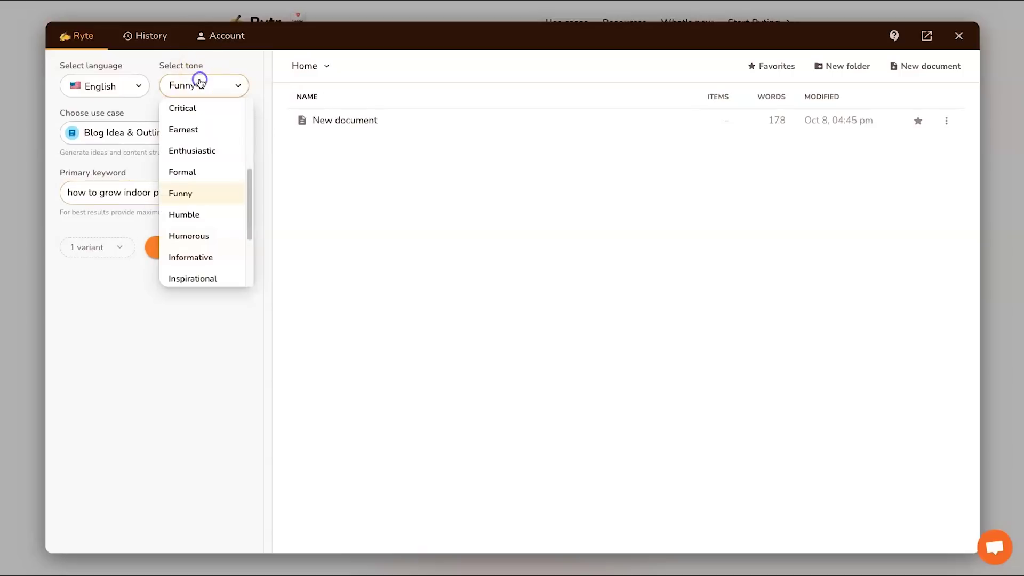
{"action": "left_click", "coordinate": [177, 193]}
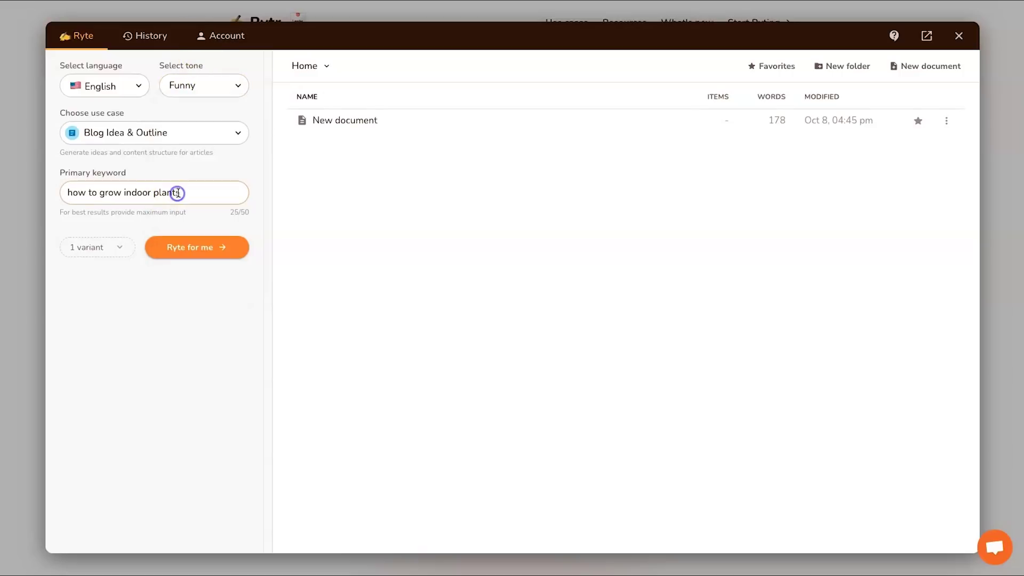
{"action": "left_click", "coordinate": [90, 195]}
{"action": "triple_click", "coordinate": [91, 195]}
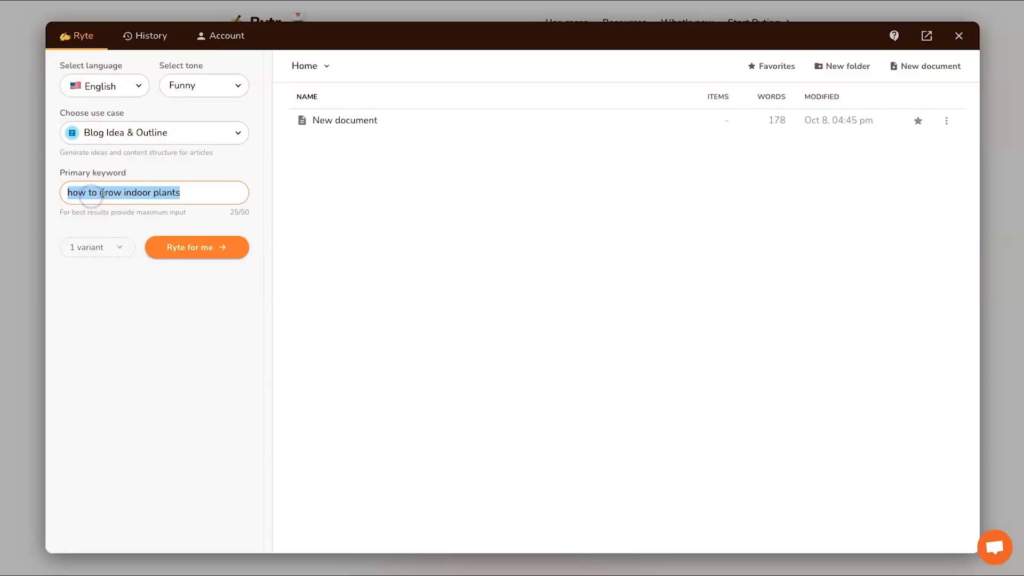
{"action": "left_click", "coordinate": [170, 194]}
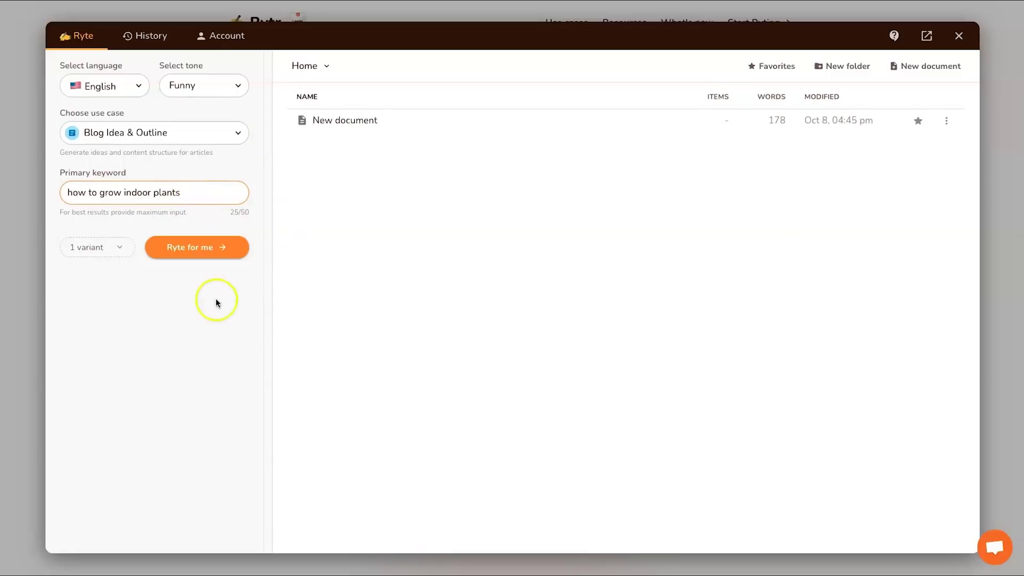
{"action": "left_click", "coordinate": [121, 248]}
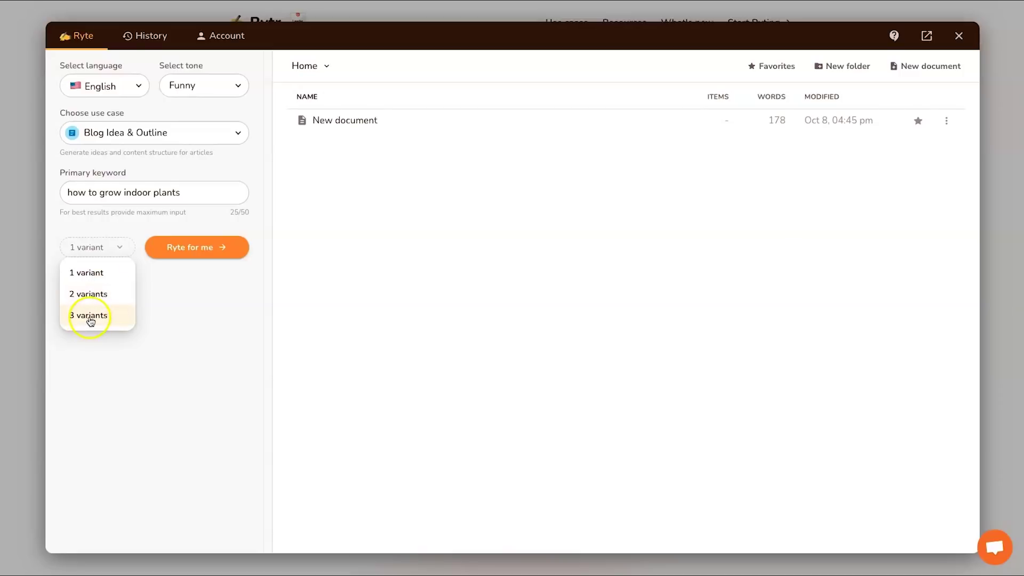
{"action": "left_click", "coordinate": [99, 276]}
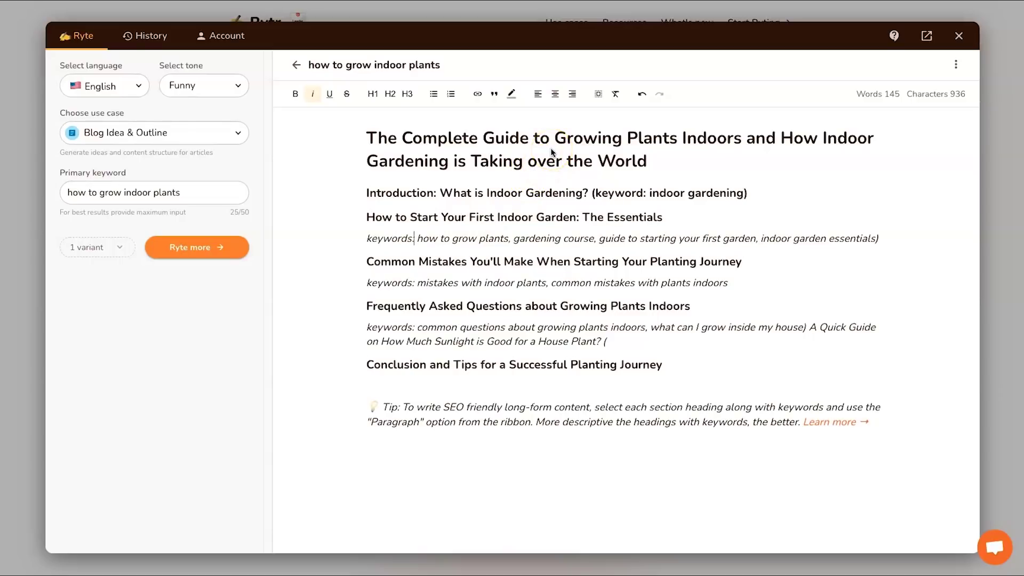
{"action": "triple_click", "coordinate": [480, 160]}
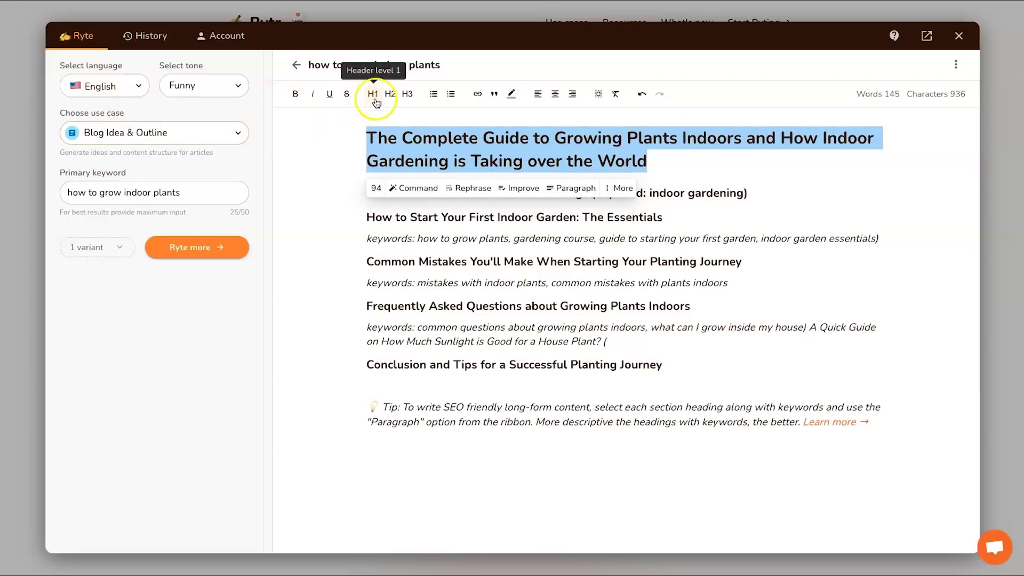
{"action": "triple_click", "coordinate": [403, 144]}
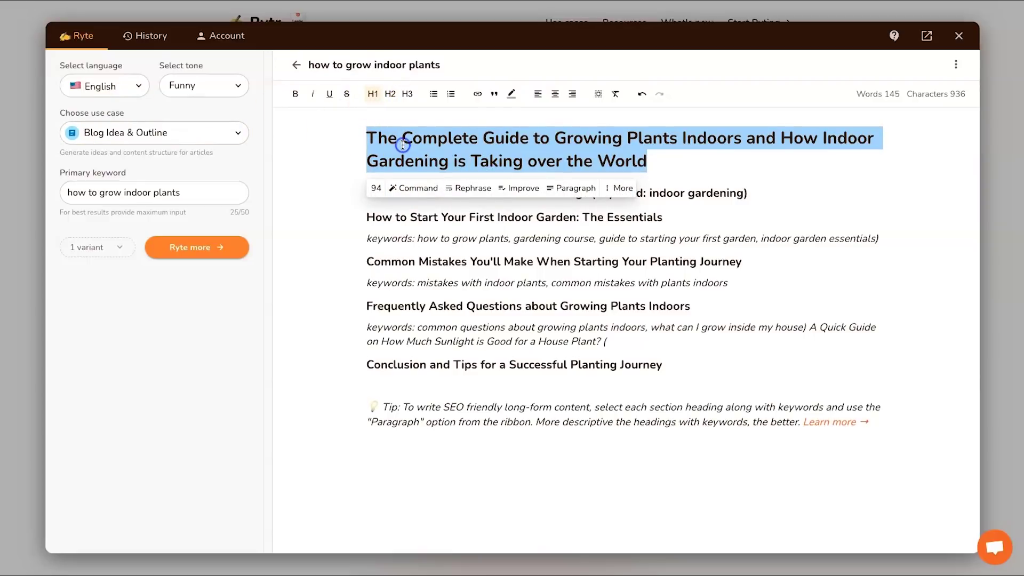
{"action": "left_click", "coordinate": [349, 184]}
{"action": "triple_click", "coordinate": [426, 194]}
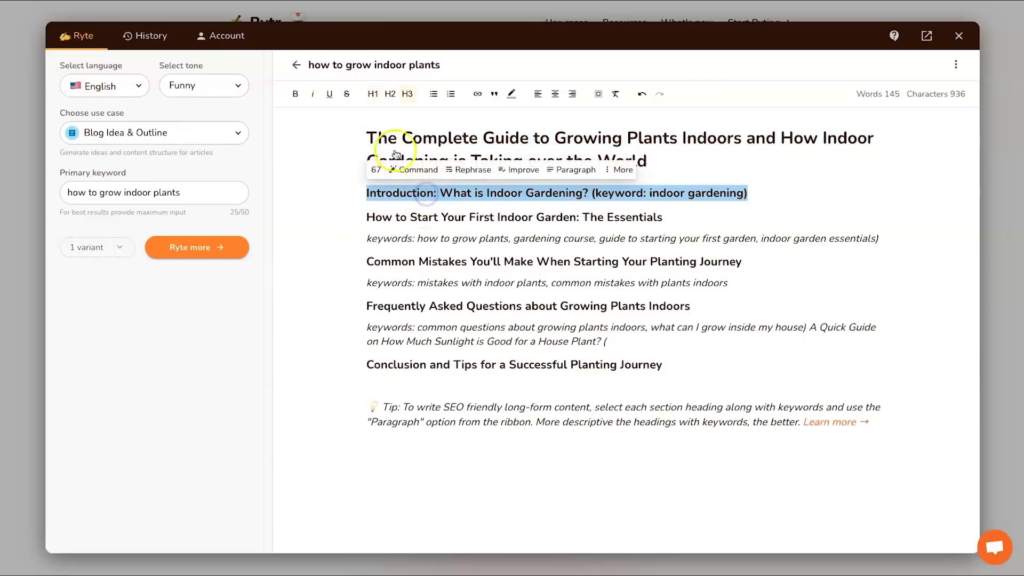
{"action": "triple_click", "coordinate": [393, 214]}
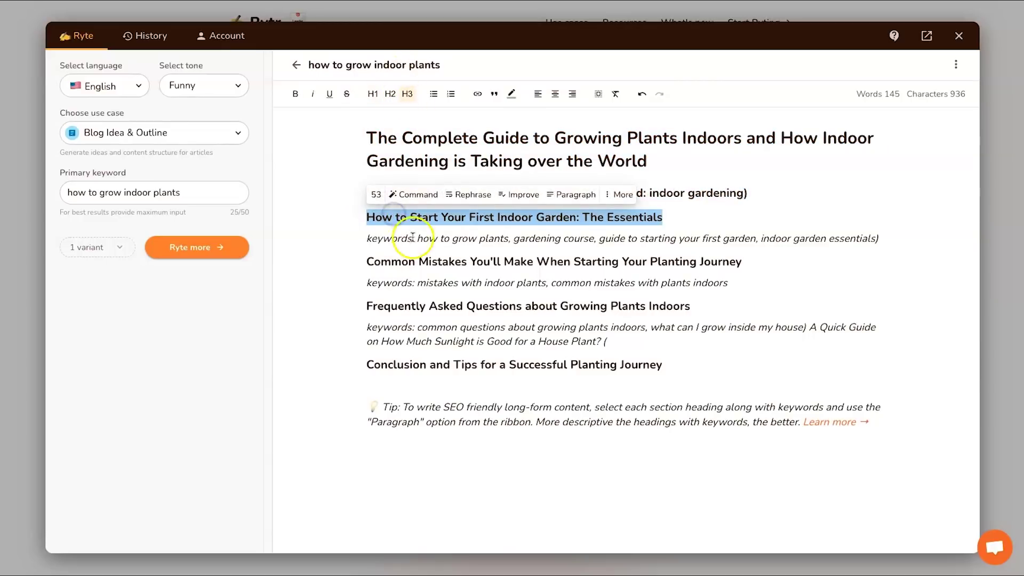
{"action": "triple_click", "coordinate": [407, 262]}
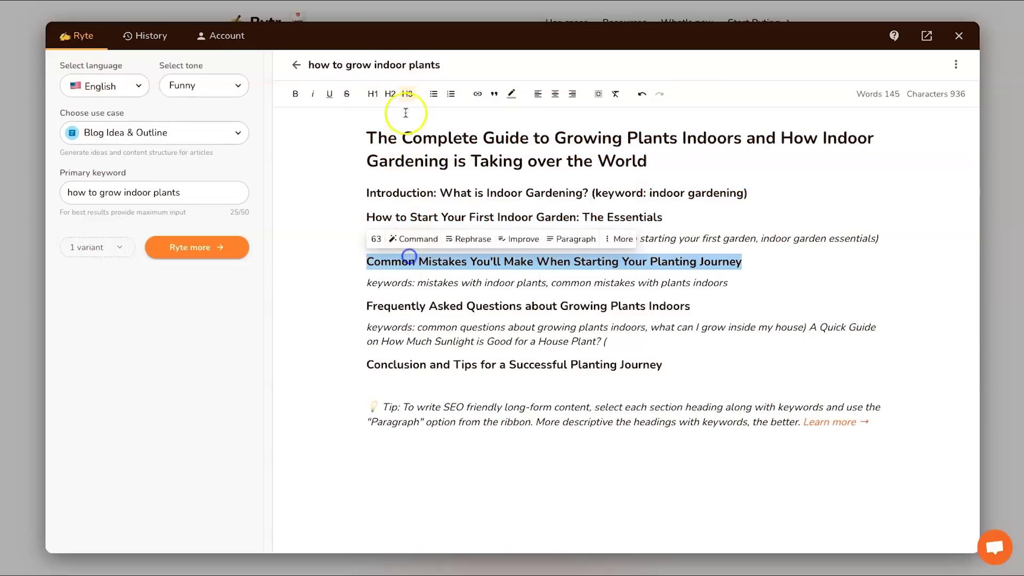
{"action": "triple_click", "coordinate": [390, 306]}
{"action": "triple_click", "coordinate": [387, 366]}
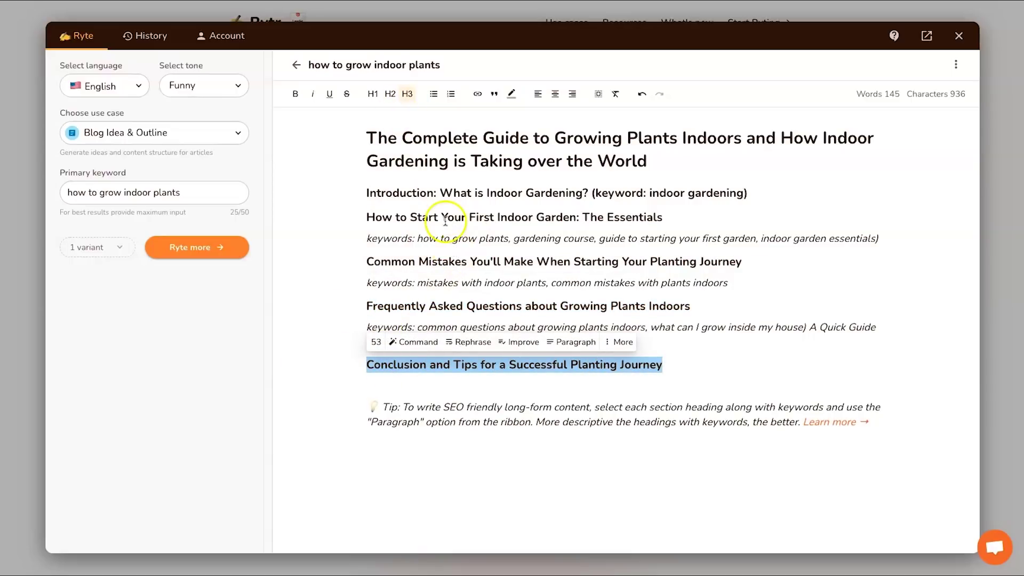
{"action": "triple_click", "coordinate": [399, 240]}
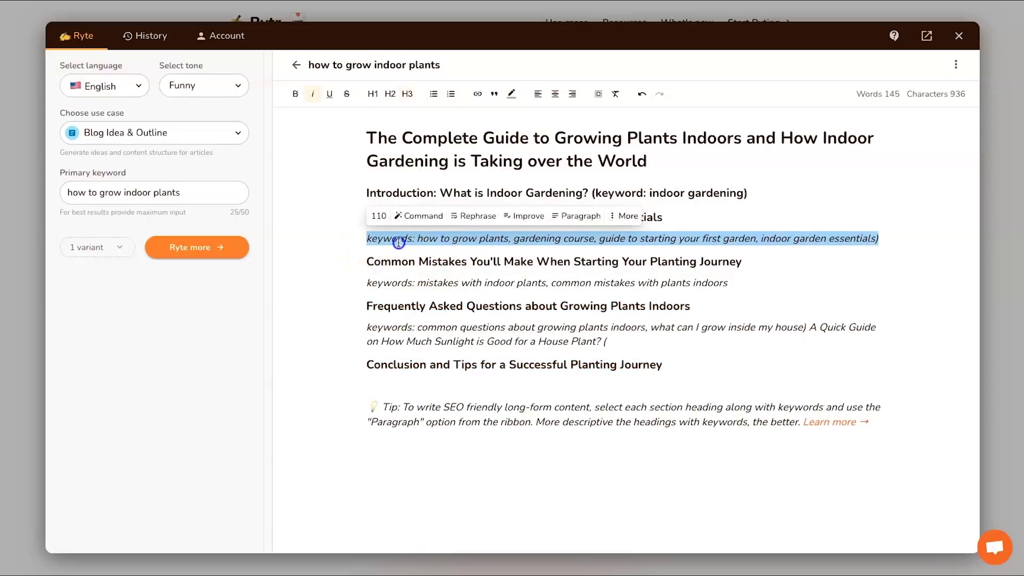
{"action": "left_click", "coordinate": [411, 240]}
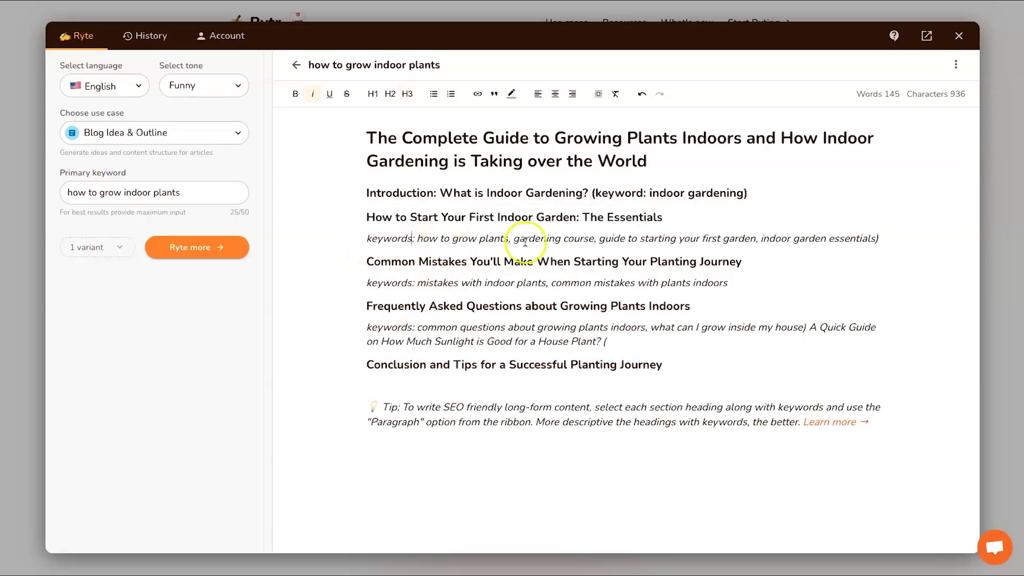
{"action": "left_click", "coordinate": [534, 219]}
{"action": "triple_click", "coordinate": [534, 219]}
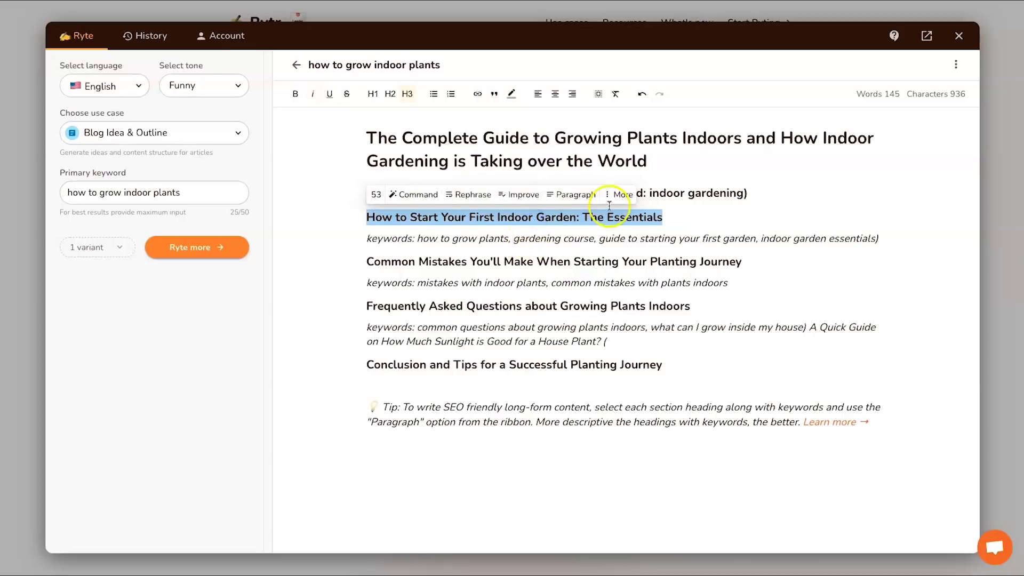
{"action": "left_click", "coordinate": [685, 193]}
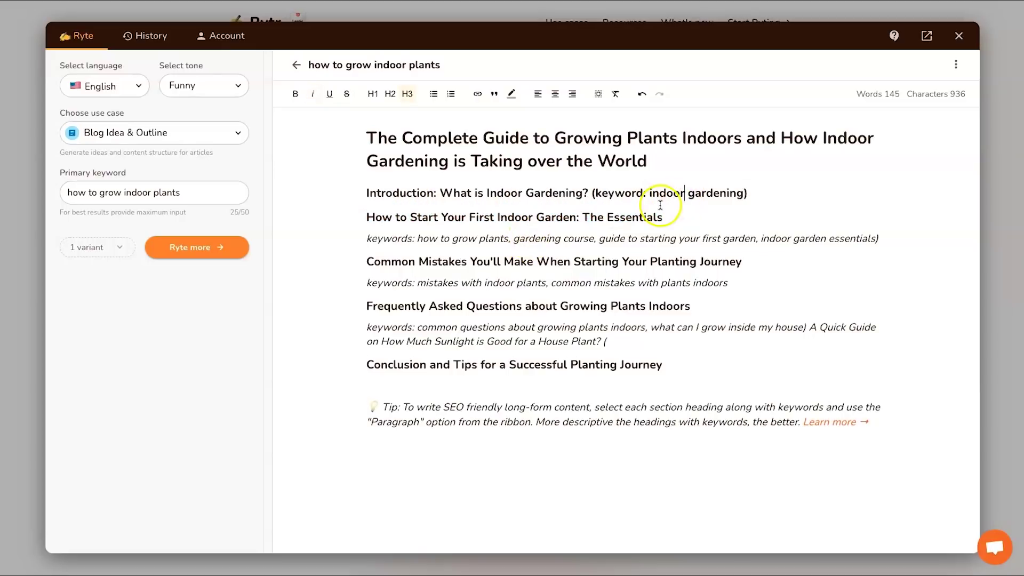
{"action": "key", "text": "ctrl+z"}
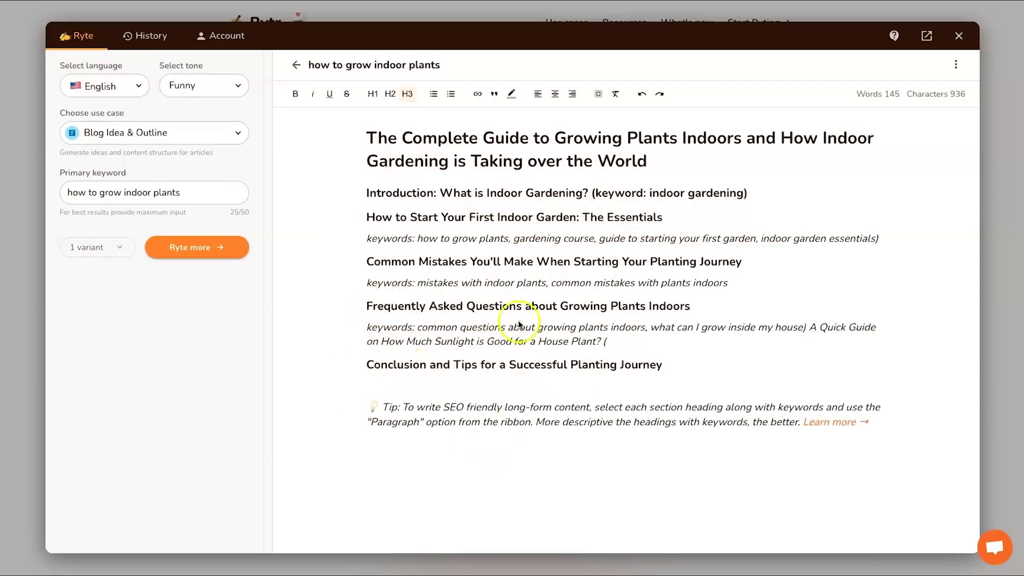
Rephrase the Conclusion heading into 'Conclusion and Tips for a Successful Gardening Adventure'
{"action": "double_click", "coordinate": [489, 365]}
{"action": "triple_click", "coordinate": [490, 366]}
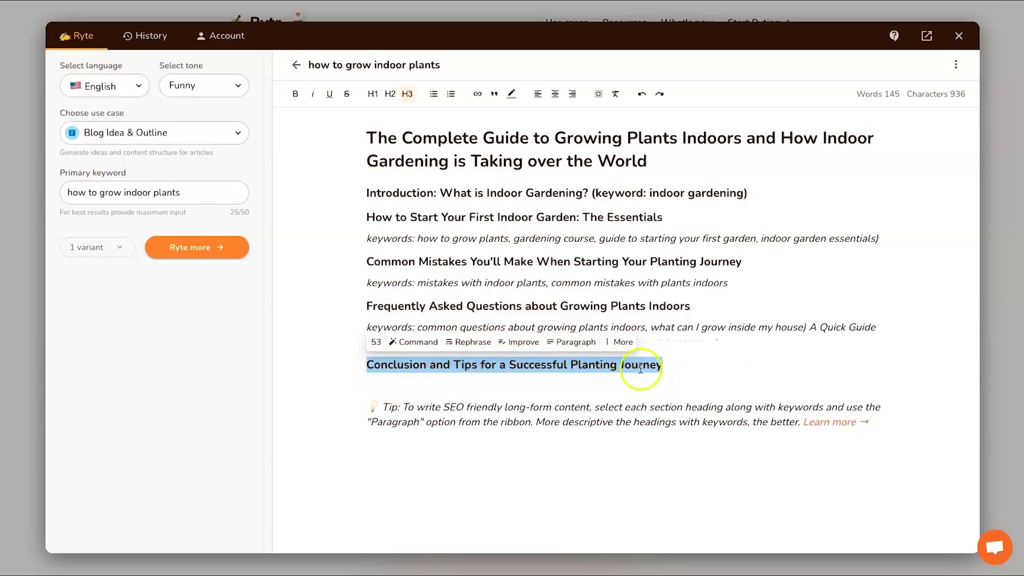
{"action": "left_click", "coordinate": [474, 343]}
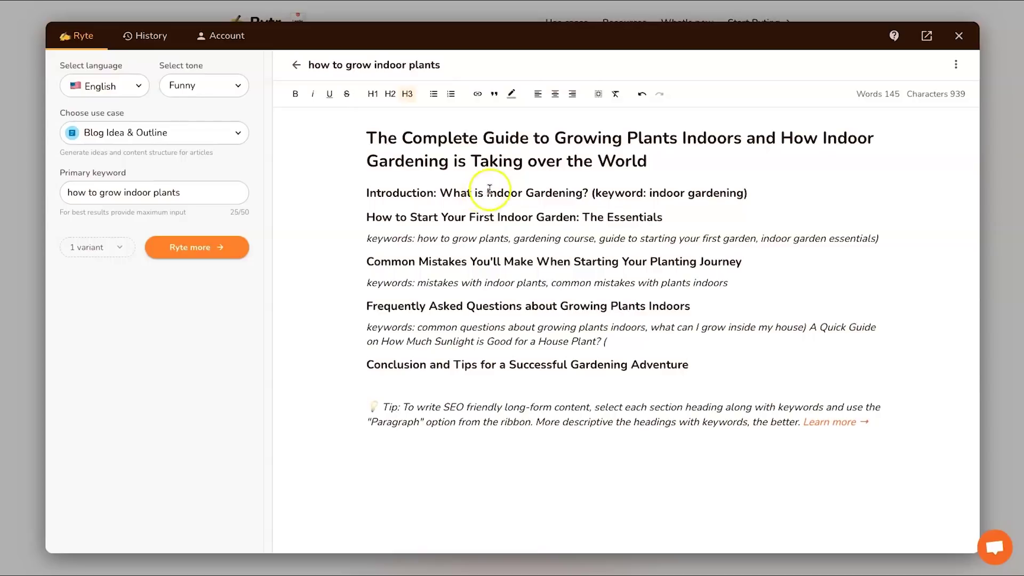
Generate paragraphs under Introduction, adding a definition of indoor gardening and three benefits
{"action": "triple_click", "coordinate": [590, 190]}
{"action": "left_click", "coordinate": [577, 191]}
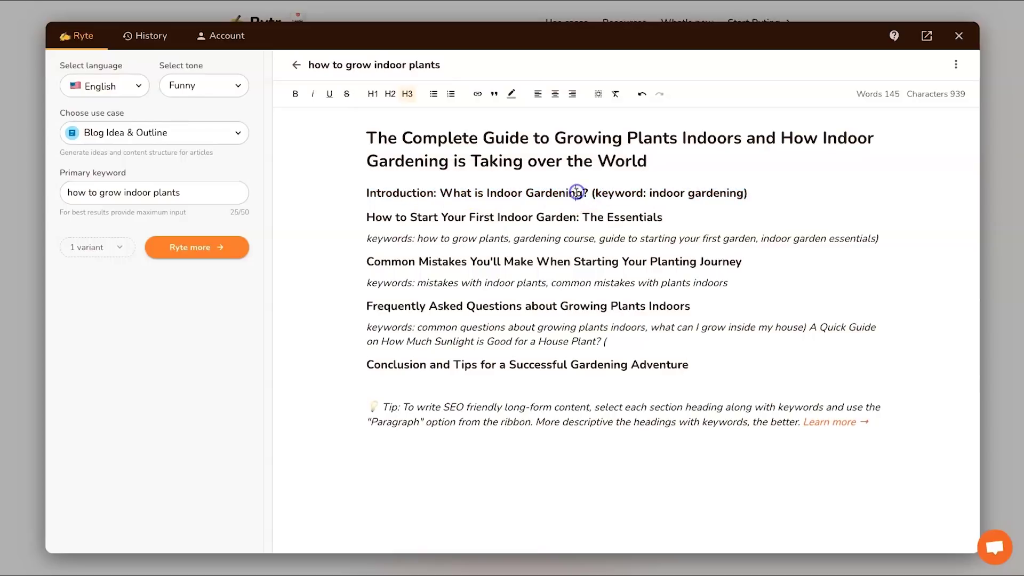
{"action": "triple_click", "coordinate": [560, 195]}
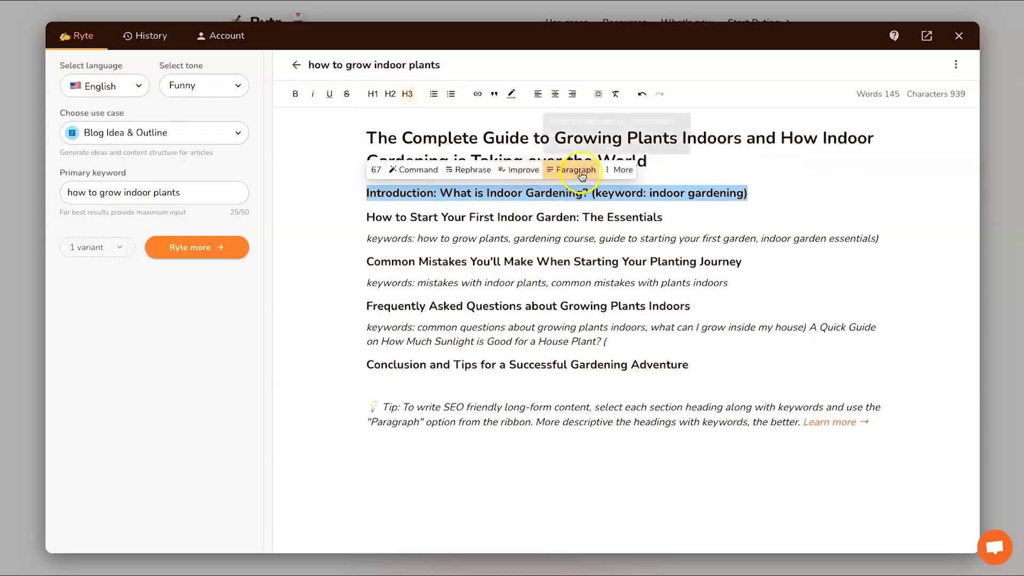
{"action": "left_click", "coordinate": [582, 176]}
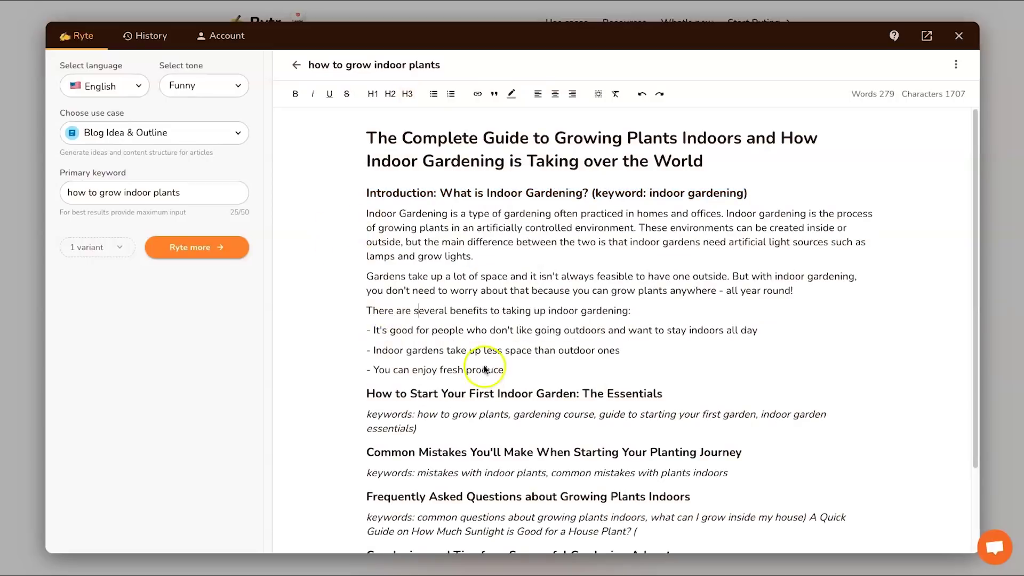
{"action": "left_click", "coordinate": [540, 309]}
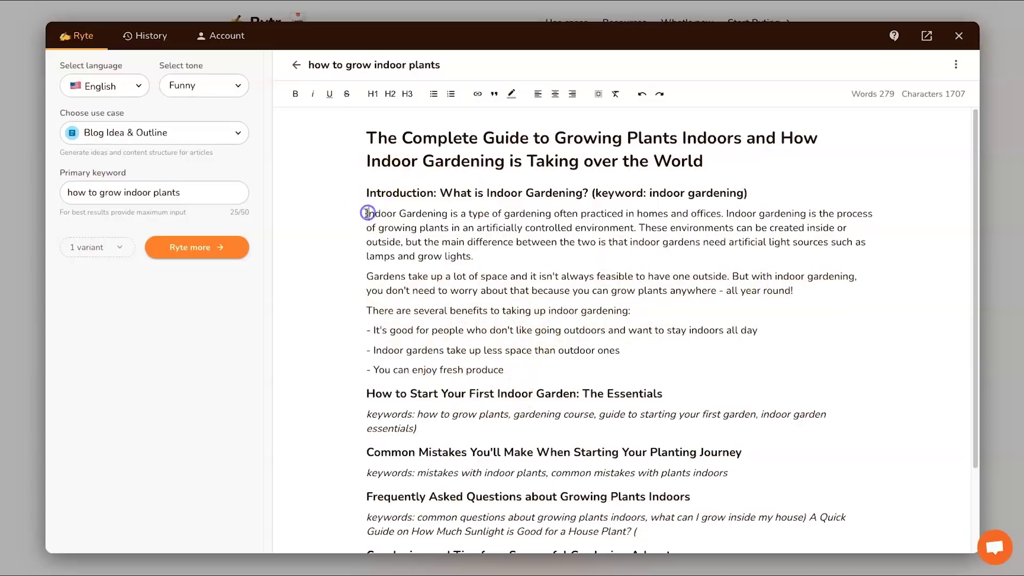
{"action": "left_click_drag", "start_coordinate": [367, 214], "coordinate": [524, 367]}
{"action": "triple_click", "coordinate": [484, 277]}
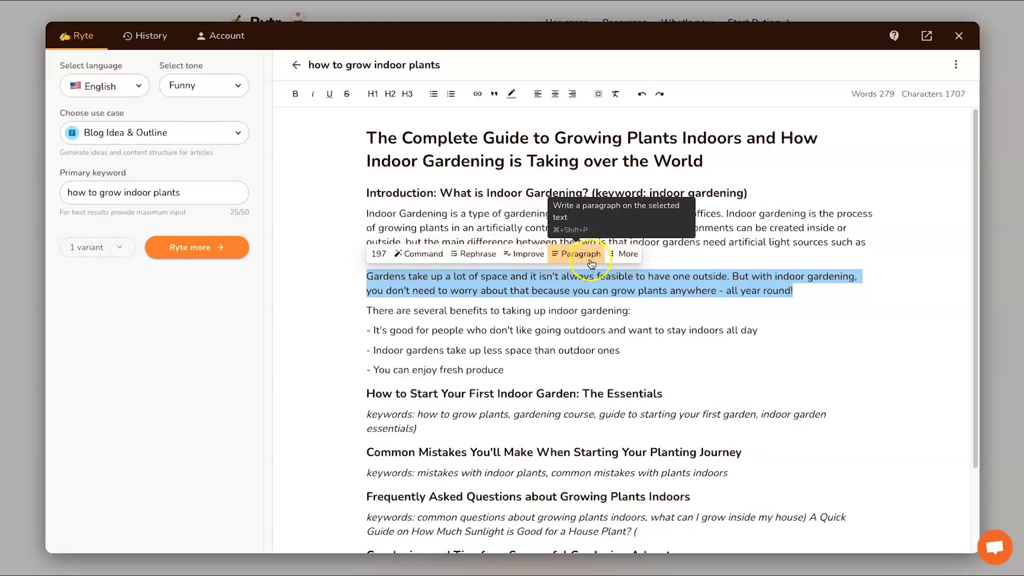
{"action": "left_click", "coordinate": [625, 254]}
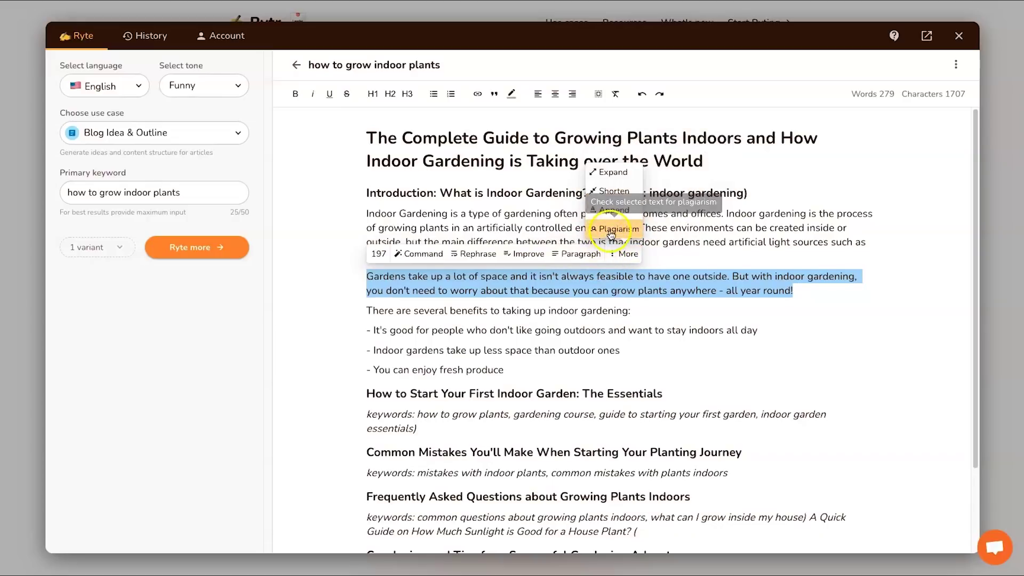
{"action": "left_click", "coordinate": [710, 310]}
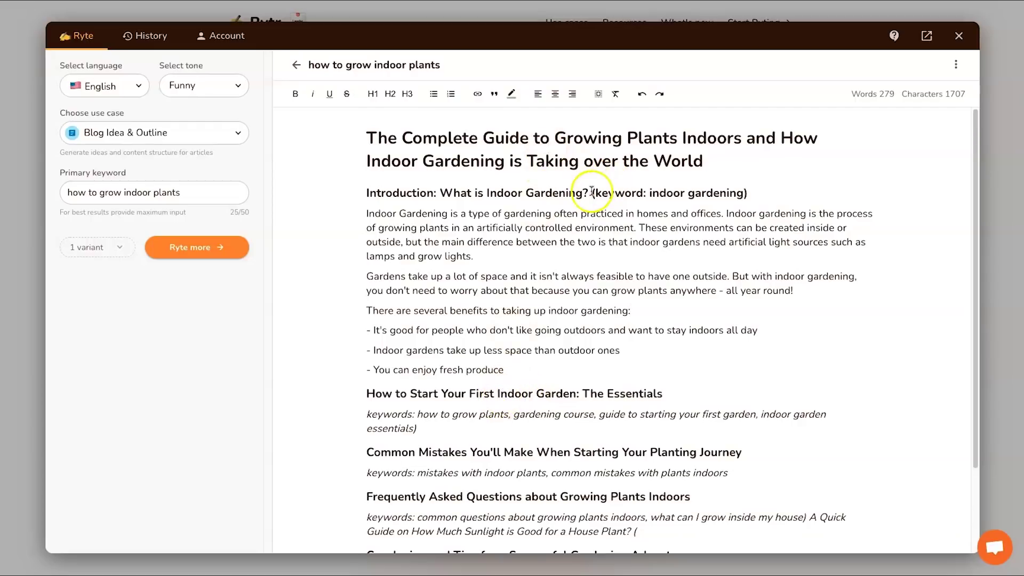
{"action": "left_click_drag", "start_coordinate": [590, 192], "coordinate": [753, 191]}
Remove the keyword note and 'Introduction:' prefix, leaving 'What is Indoor Gardening?'
{"action": "key", "text": "BackSpace"}
{"action": "left_click", "coordinate": [441, 193]}
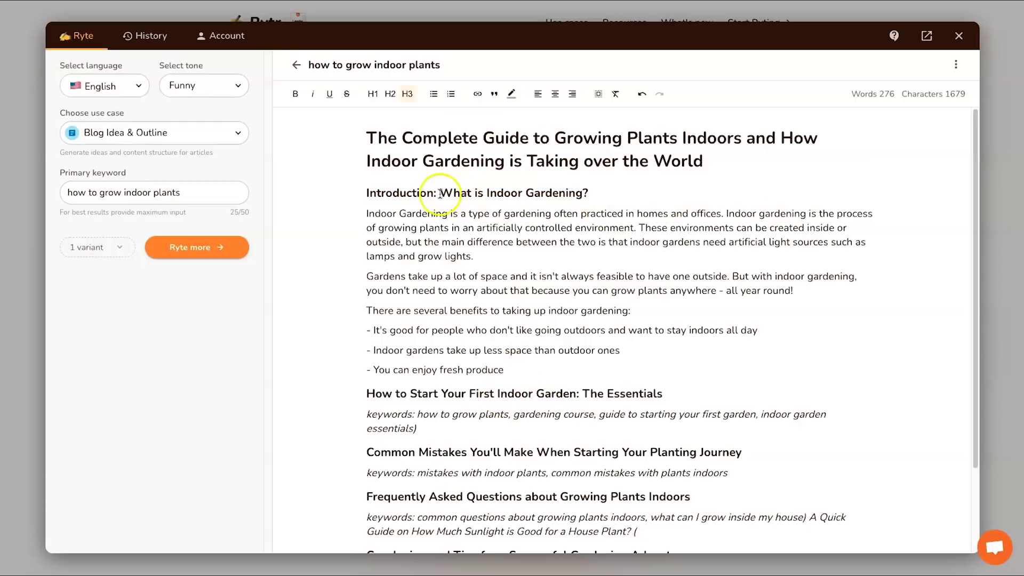
{"action": "left_click_drag", "start_coordinate": [437, 193], "coordinate": [355, 192]}
{"action": "key", "text": "BackSpace"}
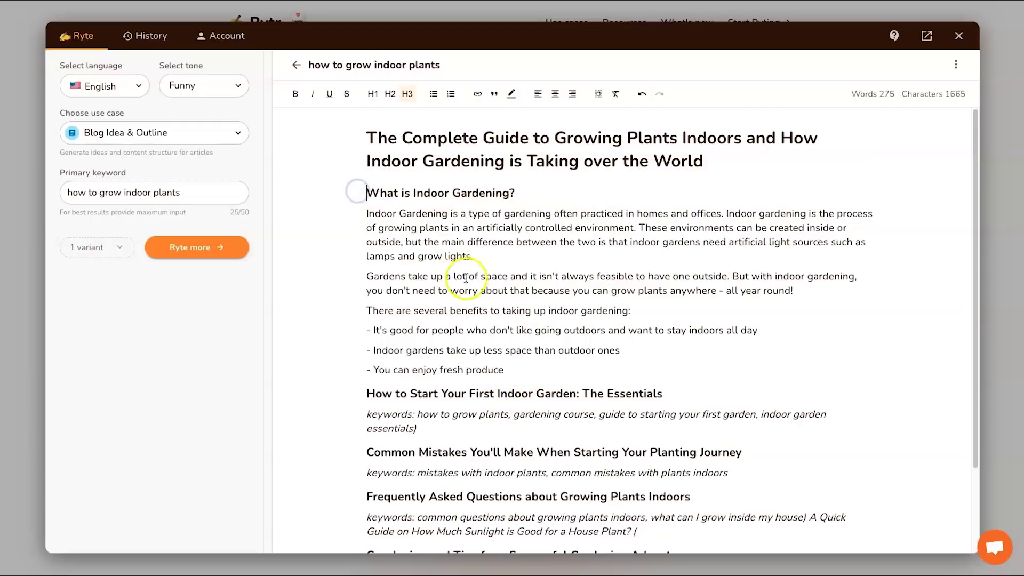
Generate paragraphs for the How to Start heading and delete its keywords line
{"action": "triple_click", "coordinate": [482, 395]}
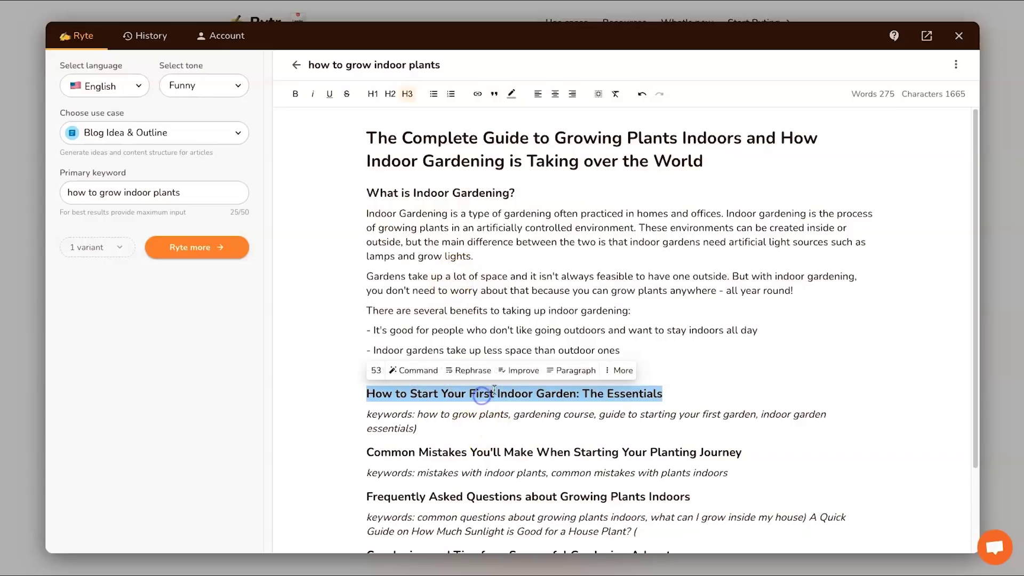
{"action": "left_click", "coordinate": [582, 373]}
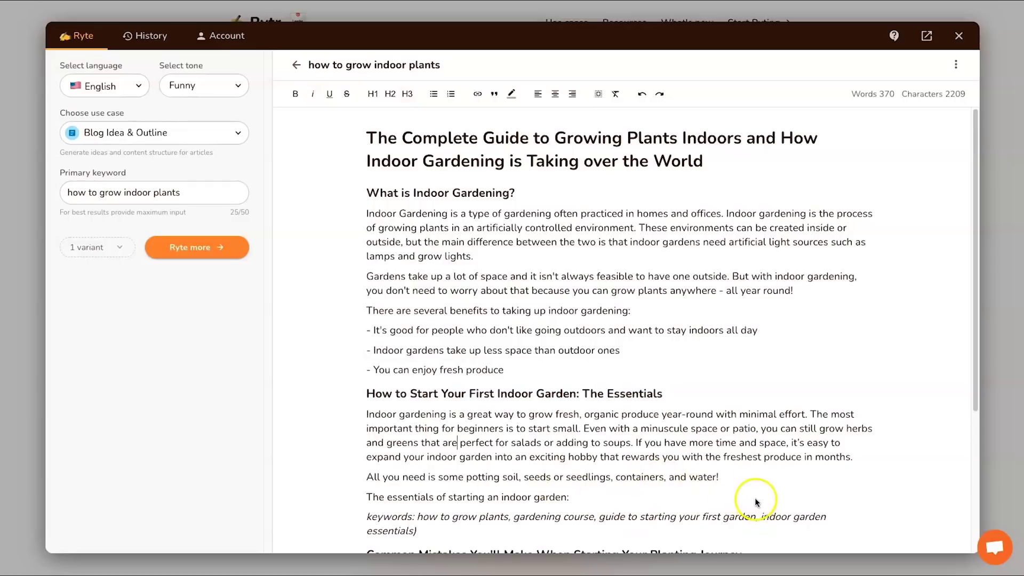
{"action": "scroll", "coordinate": [530, 446], "scroll_direction": "down", "scroll_amount": 1}
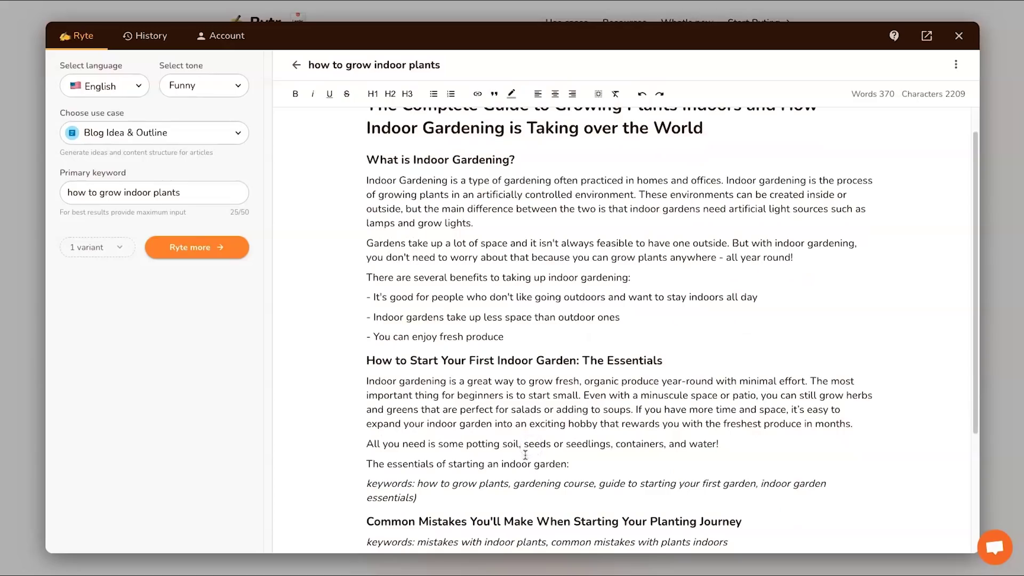
{"action": "triple_click", "coordinate": [472, 491]}
{"action": "key", "text": "BackSpace"}
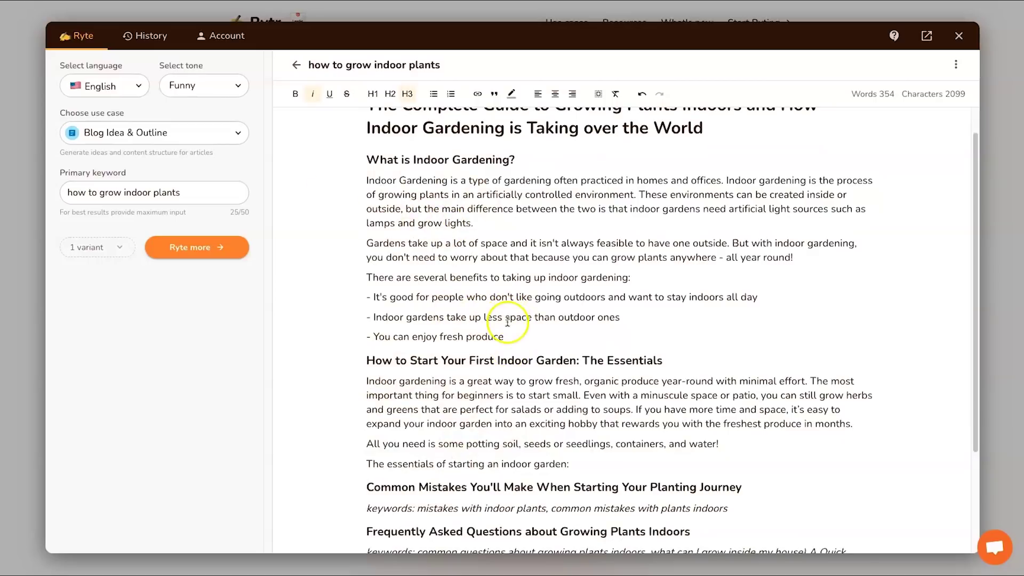
{"action": "scroll", "coordinate": [507, 322], "scroll_direction": "down", "scroll_amount": 4}
Generate paragraphs for the Common Mistakes, FAQ and Conclusion headings
{"action": "triple_click", "coordinate": [491, 350]}
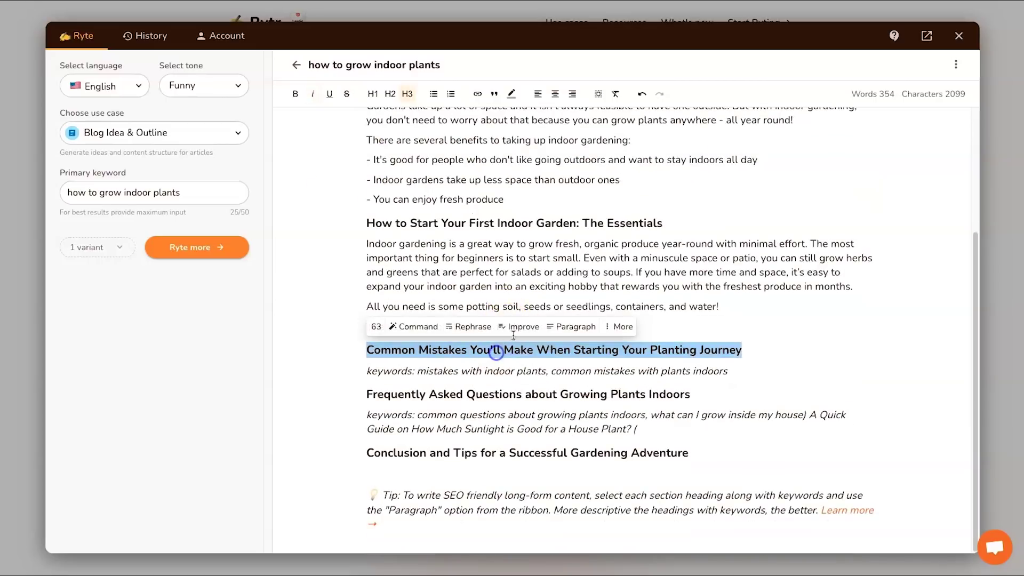
{"action": "left_click", "coordinate": [581, 331]}
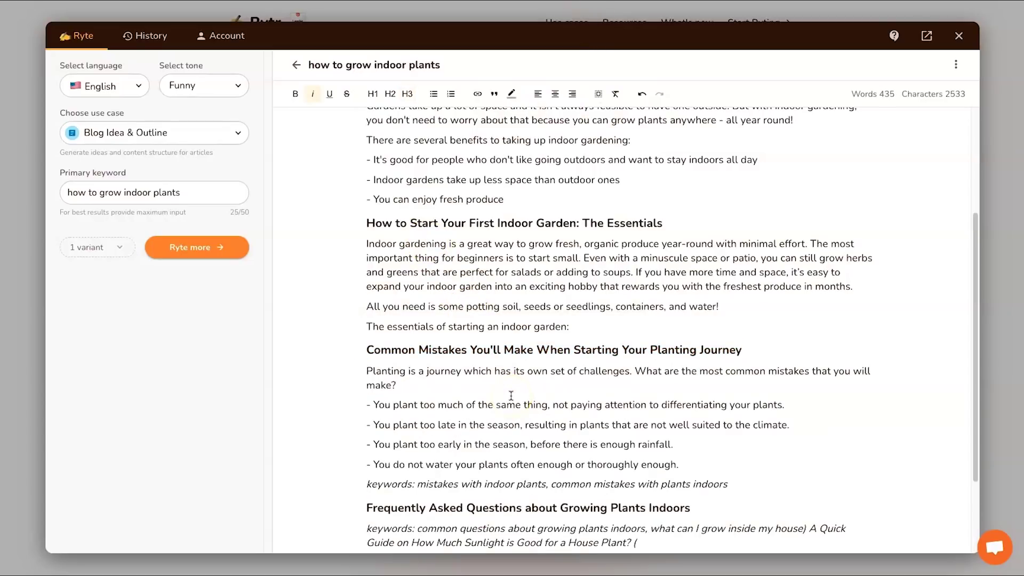
{"action": "scroll", "coordinate": [511, 395], "scroll_direction": "down", "scroll_amount": 3}
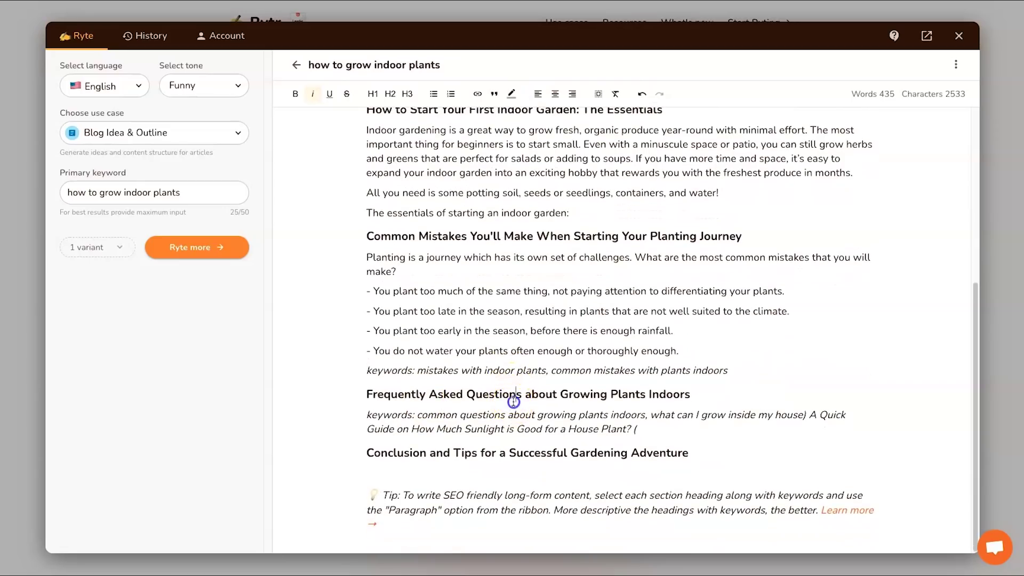
{"action": "triple_click", "coordinate": [513, 402]}
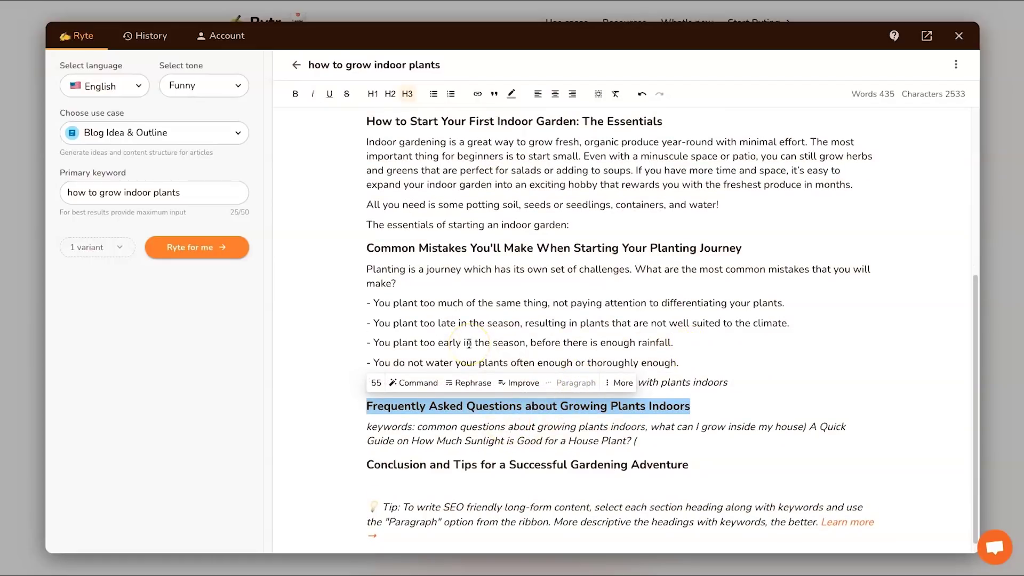
{"action": "scroll", "coordinate": [469, 344], "scroll_direction": "down", "scroll_amount": 2}
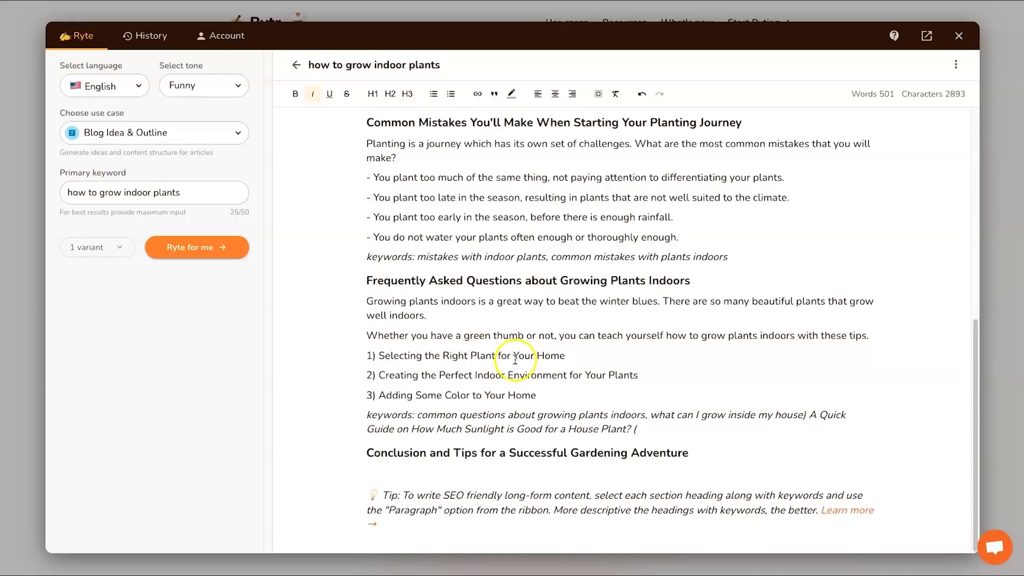
{"action": "triple_click", "coordinate": [545, 453]}
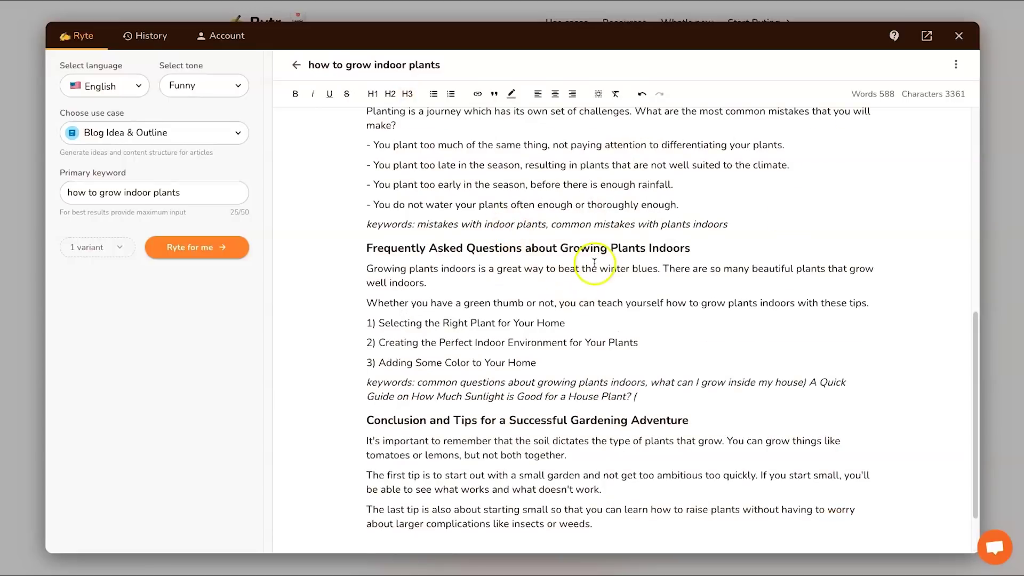
Delete the keywords lines under Common Mistakes and FAQ, plus the SEO tip paragraph
{"action": "triple_click", "coordinate": [544, 219]}
{"action": "key", "text": "BackSpace"}
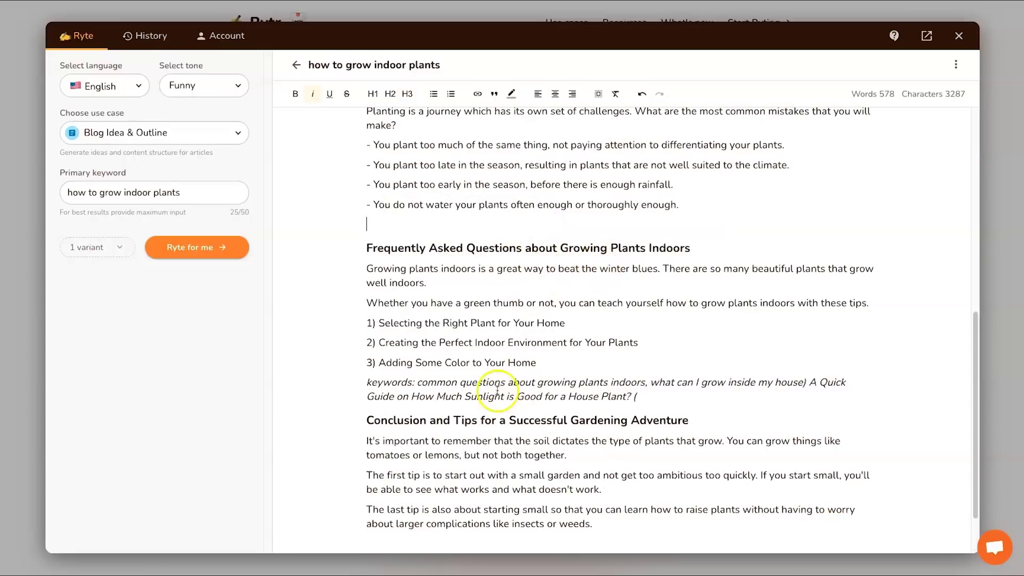
{"action": "triple_click", "coordinate": [497, 388]}
{"action": "key", "text": "BackSpace"}
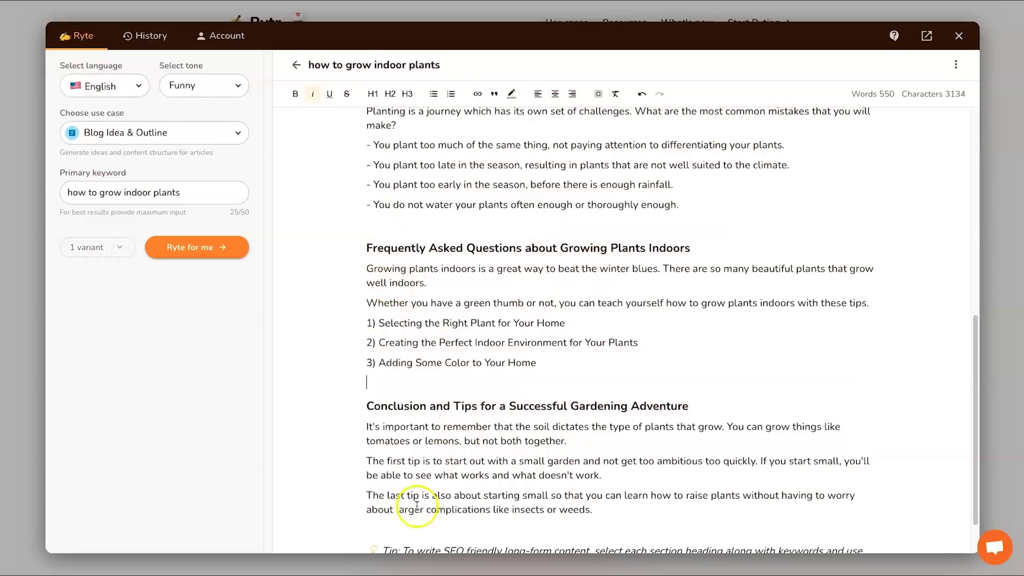
{"action": "scroll", "coordinate": [411, 504], "scroll_direction": "down", "scroll_amount": 1}
{"action": "triple_click", "coordinate": [453, 497]}
{"action": "key", "text": "BackSpace"}
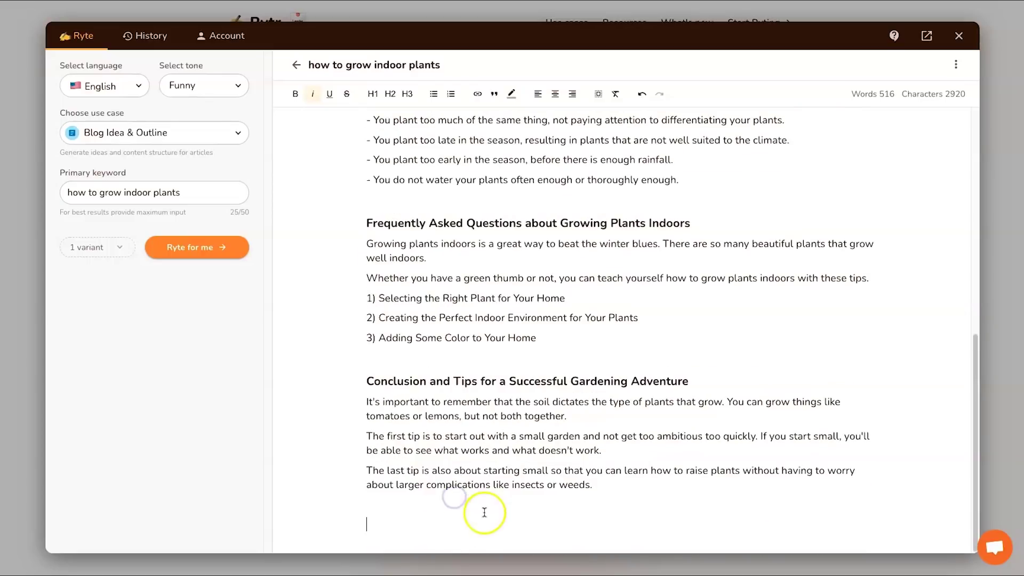
{"action": "scroll", "coordinate": [480, 512], "scroll_direction": "up", "scroll_amount": 5}
{"action": "scroll", "coordinate": [466, 479], "scroll_direction": "up", "scroll_amount": 2}
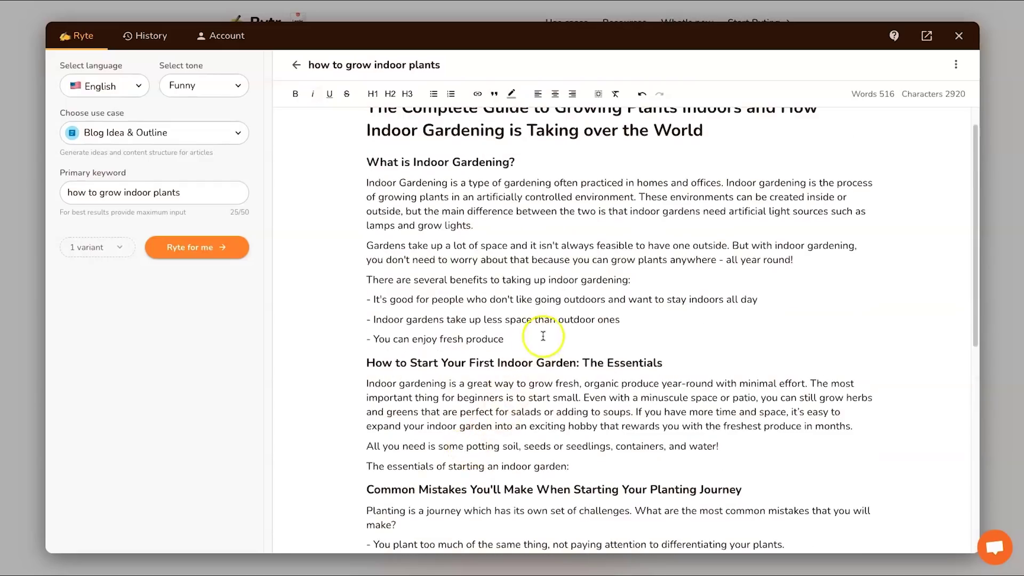
Add blank lines before the How to Start and Common Mistakes sections
{"action": "left_click", "coordinate": [533, 339]}
{"action": "key", "text": "Home"}
{"action": "key", "text": "Return"}
{"action": "key", "text": "BackSpace"}
{"action": "left_click", "coordinate": [533, 344]}
{"action": "key", "text": "Return"}
{"action": "scroll", "coordinate": [533, 374], "scroll_direction": "down", "scroll_amount": 1}
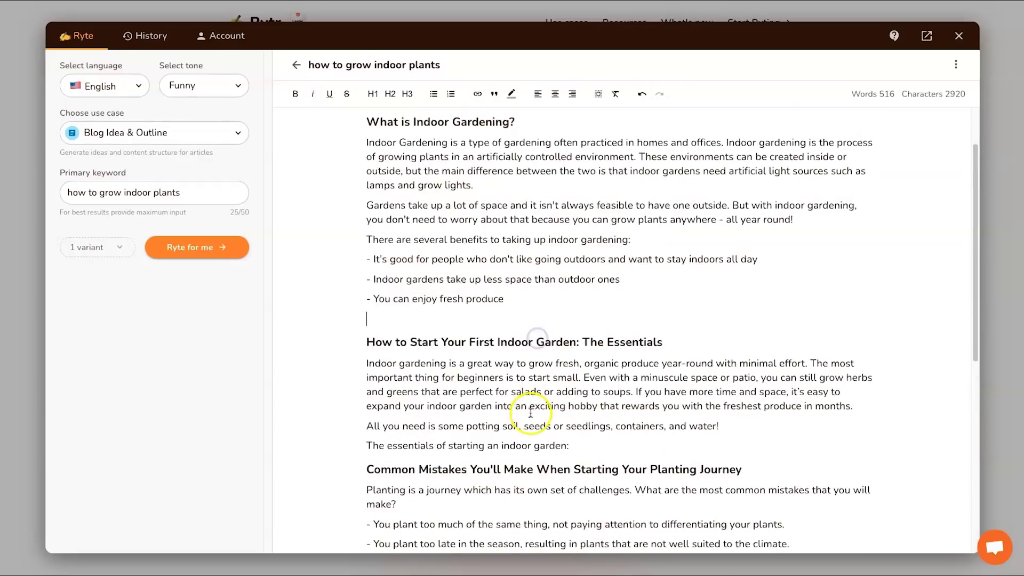
{"action": "left_click", "coordinate": [600, 450]}
{"action": "key", "text": "Return"}
{"action": "scroll", "coordinate": [587, 453], "scroll_direction": "down", "scroll_amount": 3}
{"action": "scroll", "coordinate": [523, 373], "scroll_direction": "up", "scroll_amount": 5}
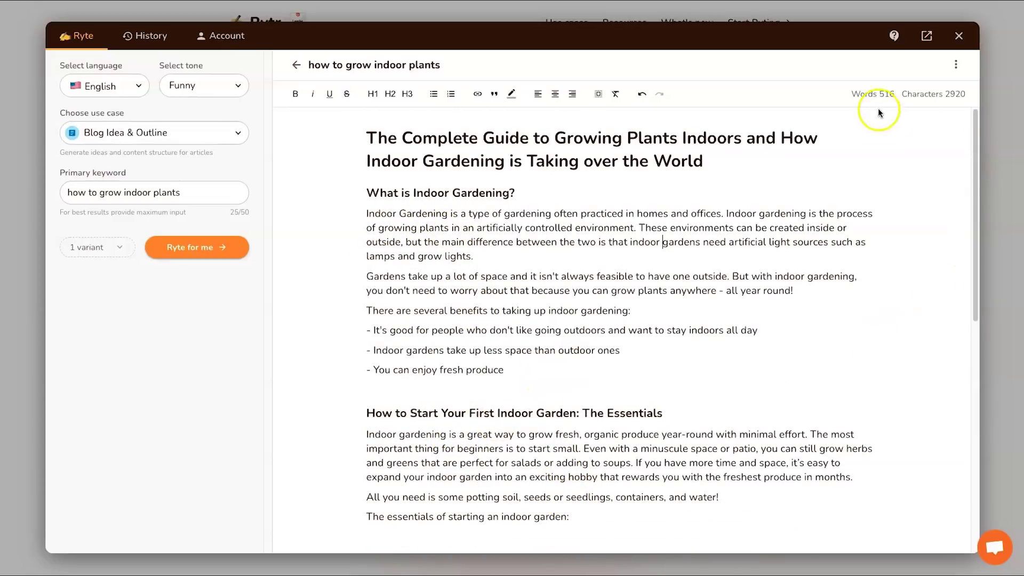
Review down to the FAQ and Conclusion sections and select the FAQ heading
{"action": "scroll", "coordinate": [507, 370], "scroll_direction": "down", "scroll_amount": 2}
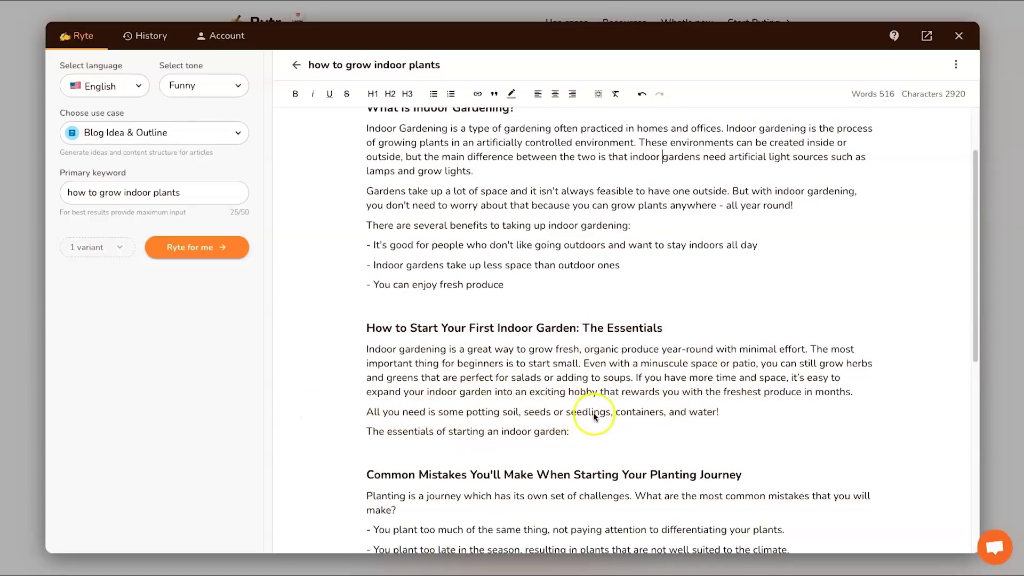
{"action": "scroll", "coordinate": [686, 423], "scroll_direction": "down", "scroll_amount": 5}
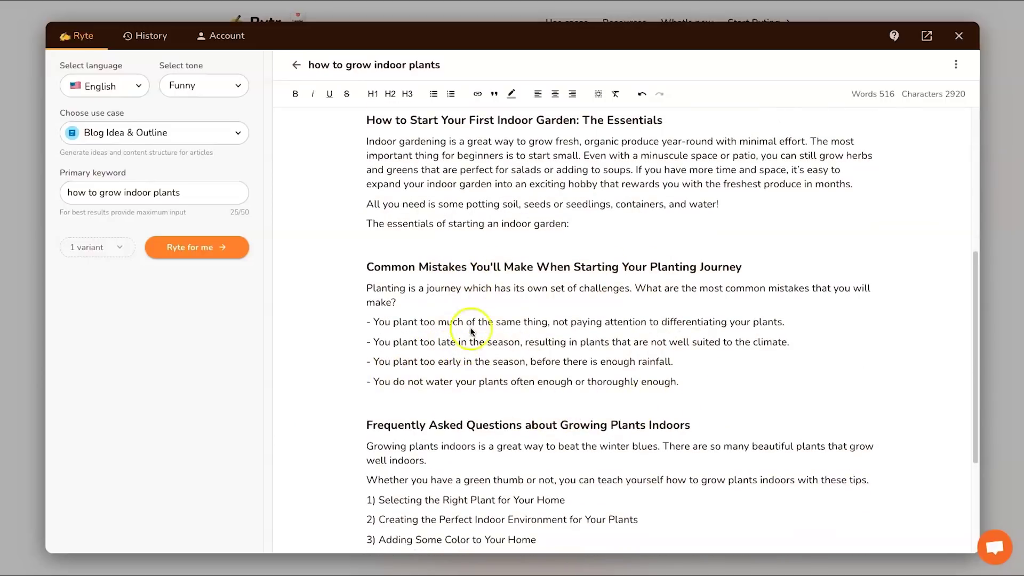
{"action": "scroll", "coordinate": [484, 373], "scroll_direction": "down", "scroll_amount": 1}
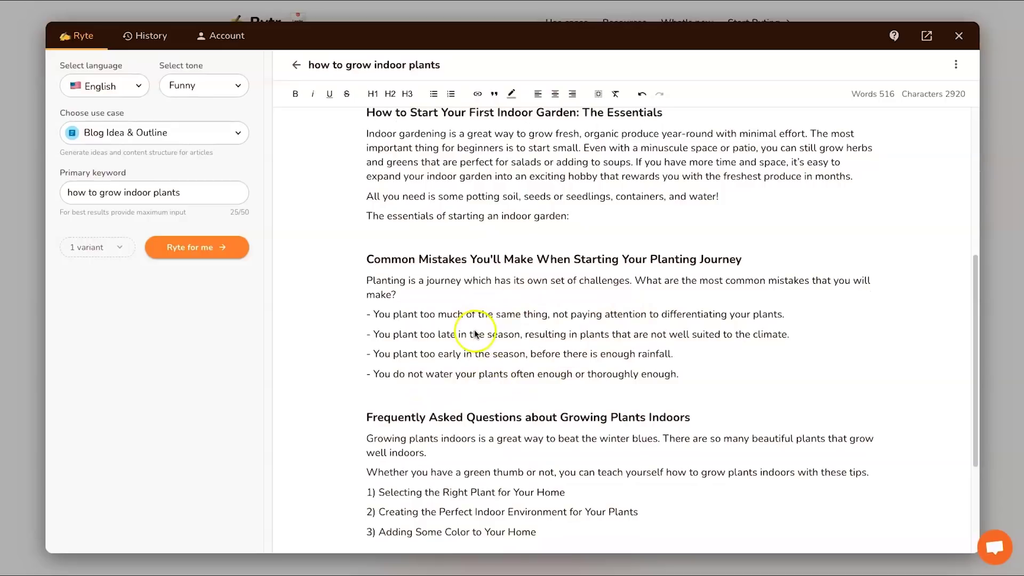
{"action": "scroll", "coordinate": [475, 333], "scroll_direction": "down", "scroll_amount": 1}
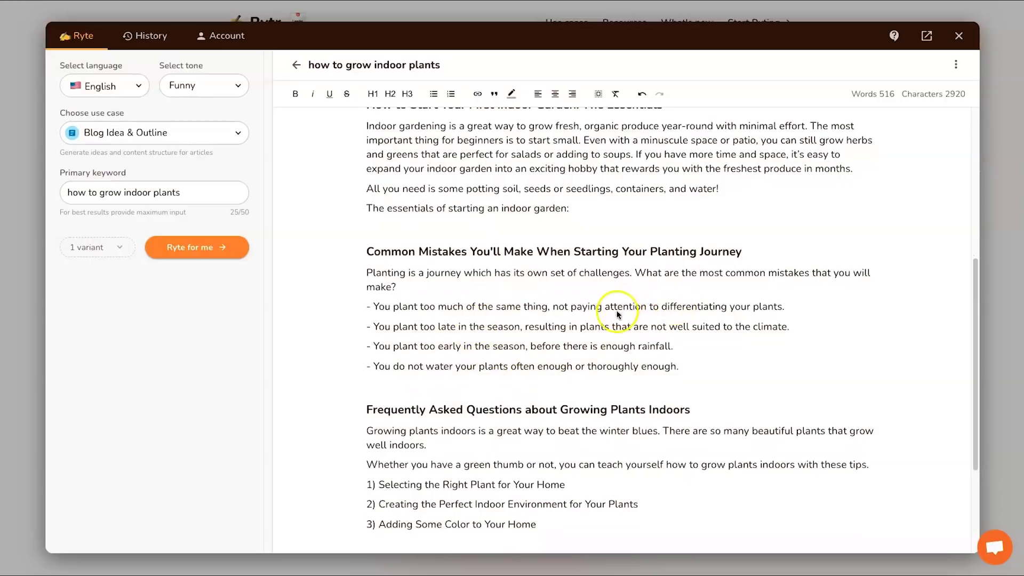
{"action": "scroll", "coordinate": [619, 318], "scroll_direction": "down", "scroll_amount": 3}
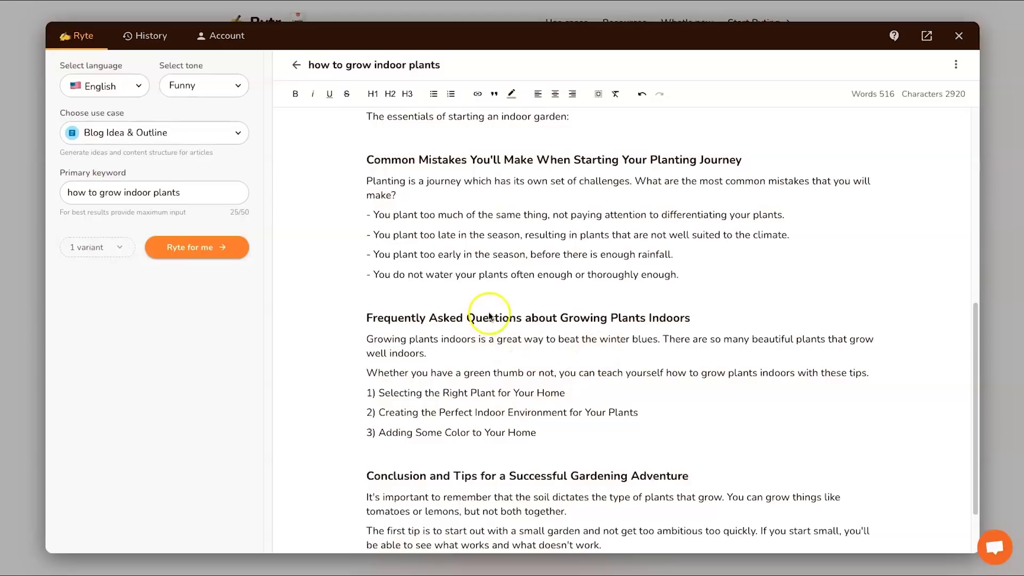
{"action": "triple_click", "coordinate": [465, 319]}
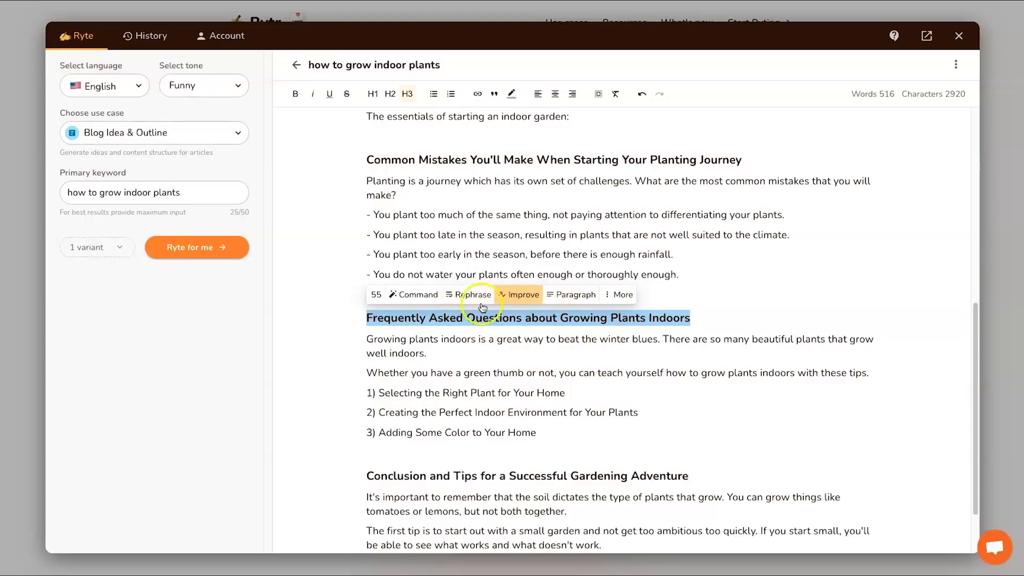
Generate an AI paragraph with question bullets from the FAQ heading after Rephrase returns nothing
{"action": "left_click", "coordinate": [473, 297]}
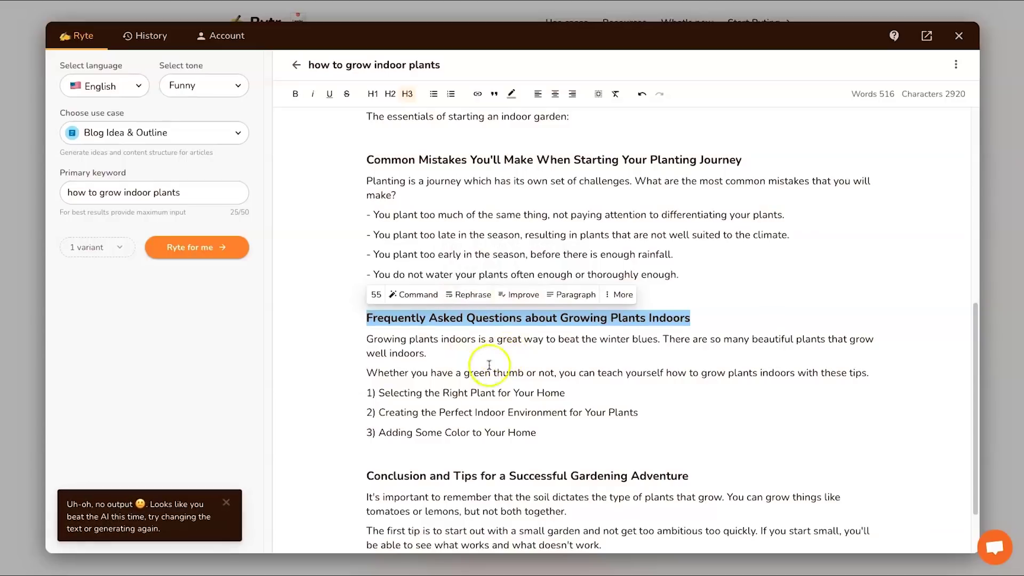
{"action": "left_click", "coordinate": [226, 502]}
{"action": "left_click", "coordinate": [584, 297]}
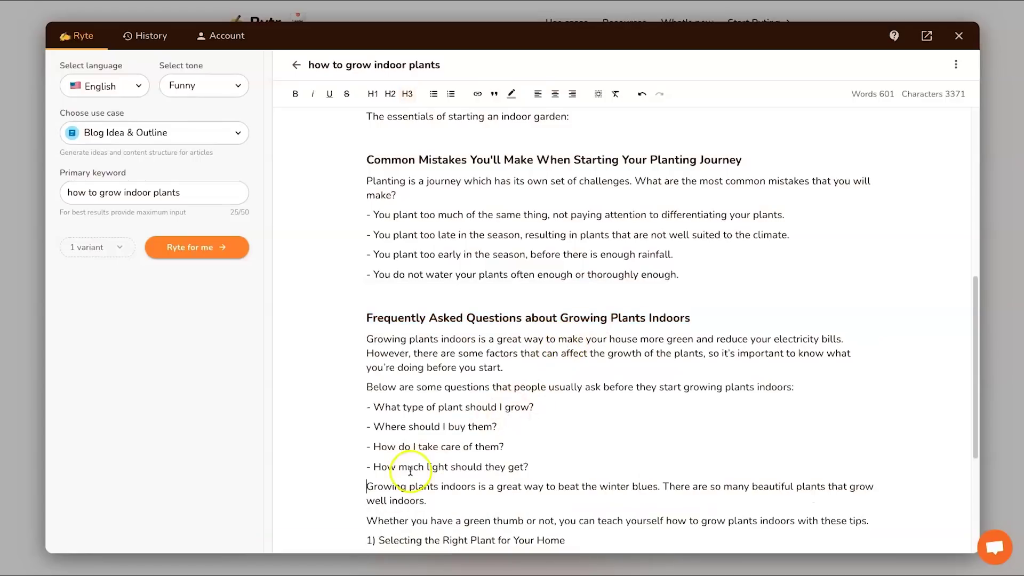
Delete the old FAQ intro, numbered tips and the empty line before Conclusion
{"action": "scroll", "coordinate": [421, 466], "scroll_direction": "down", "scroll_amount": 1}
{"action": "left_click_drag", "start_coordinate": [366, 453], "coordinate": [562, 378]}
{"action": "scroll", "coordinate": [586, 487], "scroll_direction": "down", "scroll_amount": 3}
{"action": "key", "text": "BackSpace"}
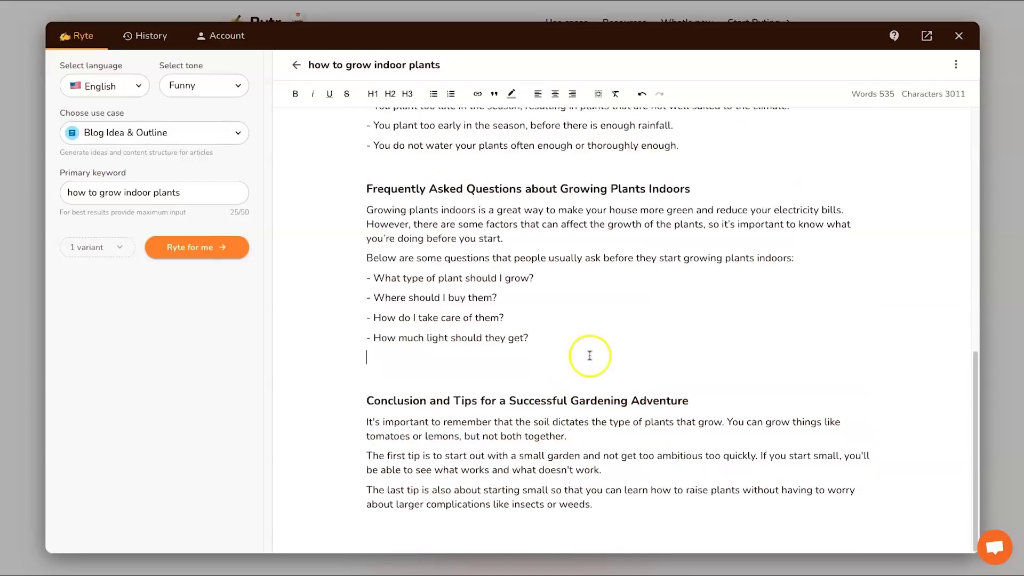
{"action": "key", "text": "BackSpace"}
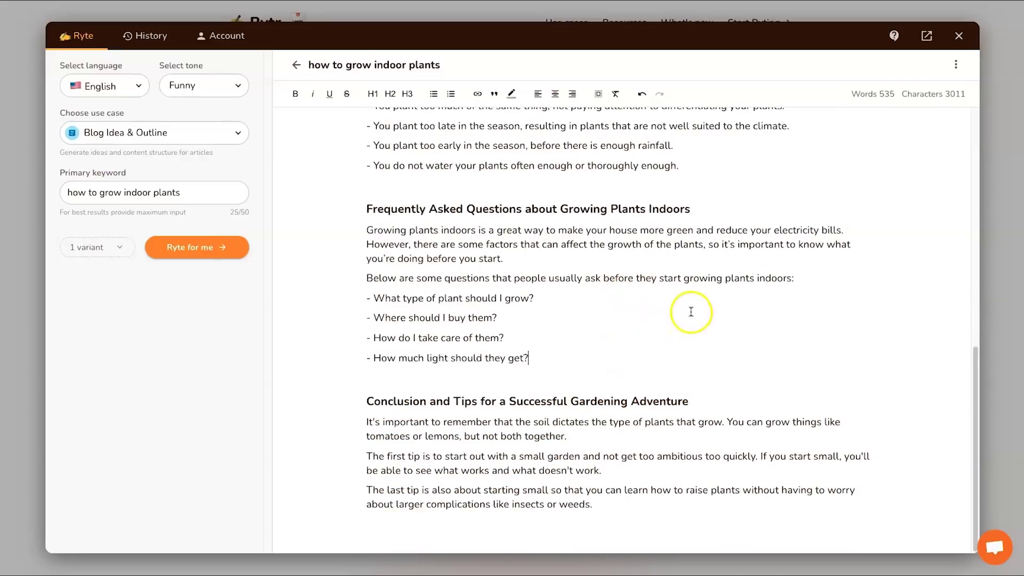
{"action": "left_click_drag", "start_coordinate": [367, 297], "coordinate": [336, 354]}
{"action": "left_click", "coordinate": [557, 353]}
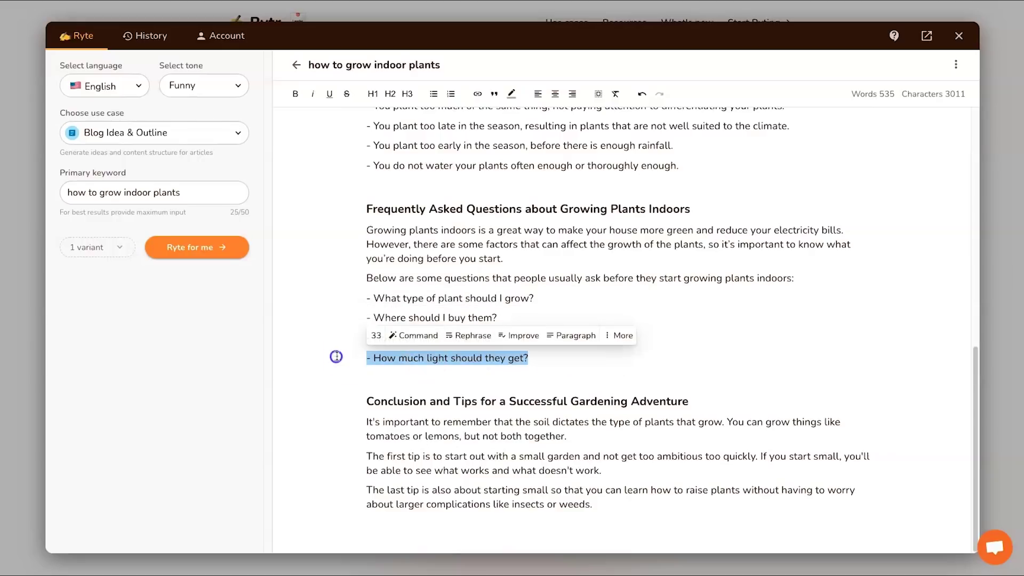
{"action": "left_click", "coordinate": [341, 355]}
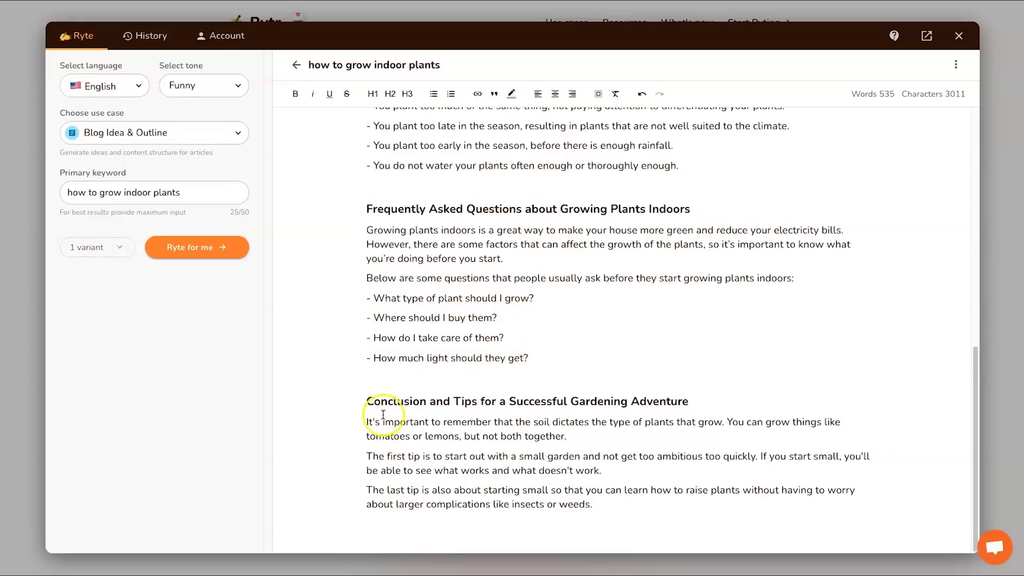
{"action": "left_click_drag", "start_coordinate": [384, 418], "coordinate": [601, 434]}
Expand the conclusion's final paragraph with an AI-added sentence on affordable starter plants
{"action": "left_click", "coordinate": [602, 433]}
{"action": "scroll", "coordinate": [601, 437], "scroll_direction": "up", "scroll_amount": 15}
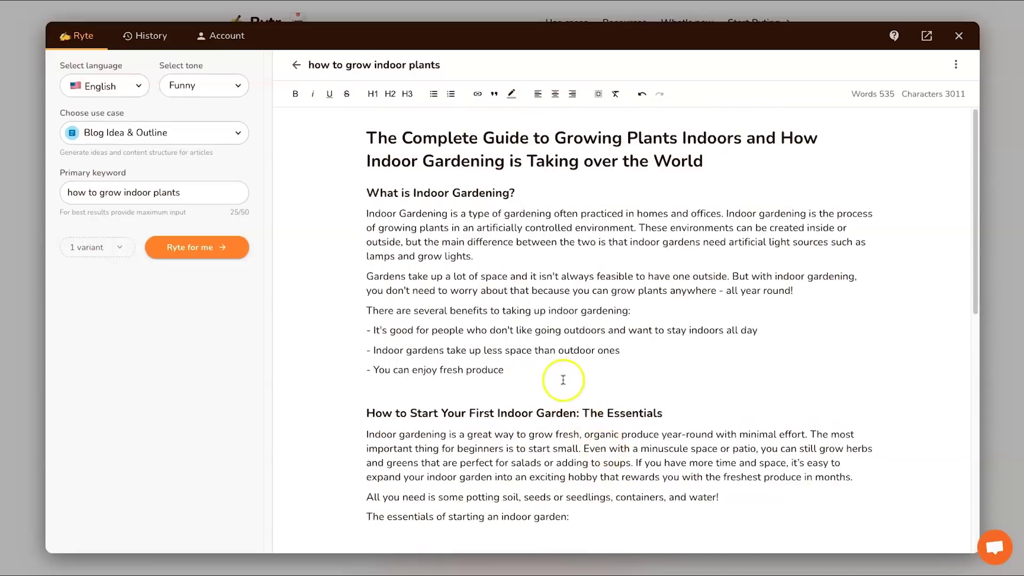
{"action": "scroll", "coordinate": [533, 275], "scroll_direction": "down", "scroll_amount": 15}
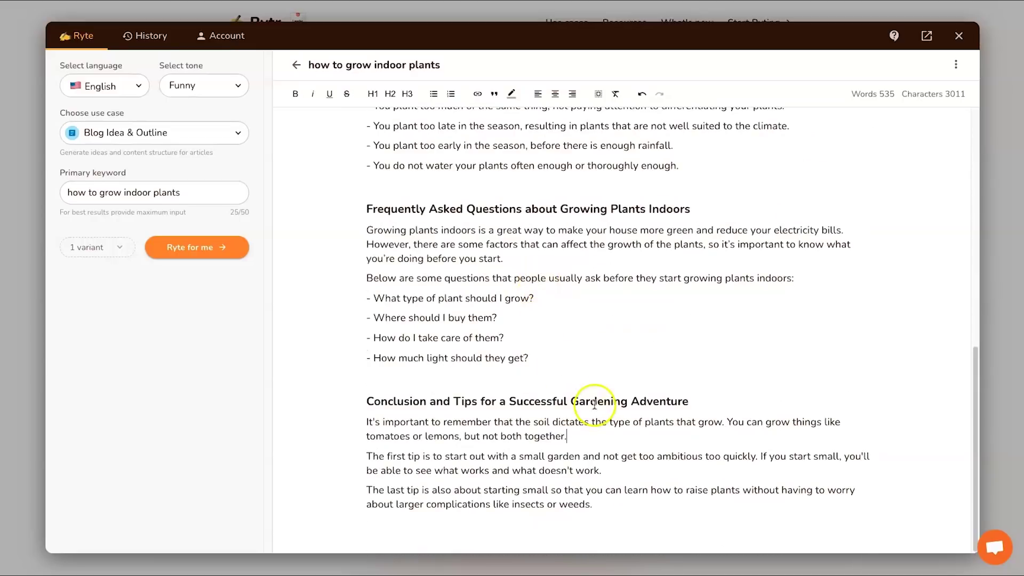
{"action": "left_click_drag", "start_coordinate": [628, 498], "coordinate": [309, 426]}
{"action": "left_click", "coordinate": [404, 475]}
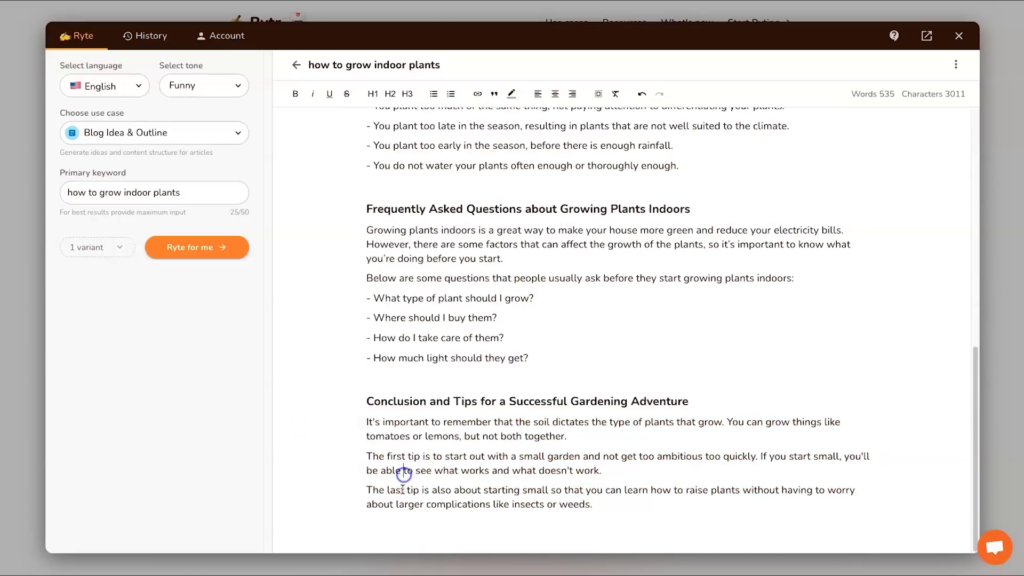
{"action": "left_click_drag", "start_coordinate": [591, 506], "coordinate": [359, 421]}
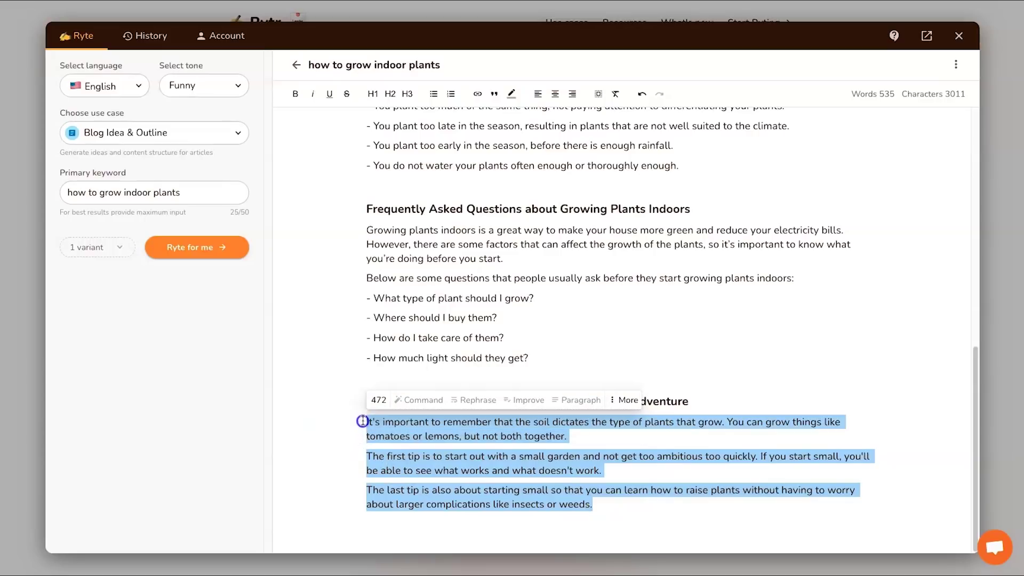
{"action": "left_click", "coordinate": [604, 449]}
{"action": "left_click_drag", "start_coordinate": [613, 505], "coordinate": [349, 493]}
{"action": "left_click", "coordinate": [624, 469]}
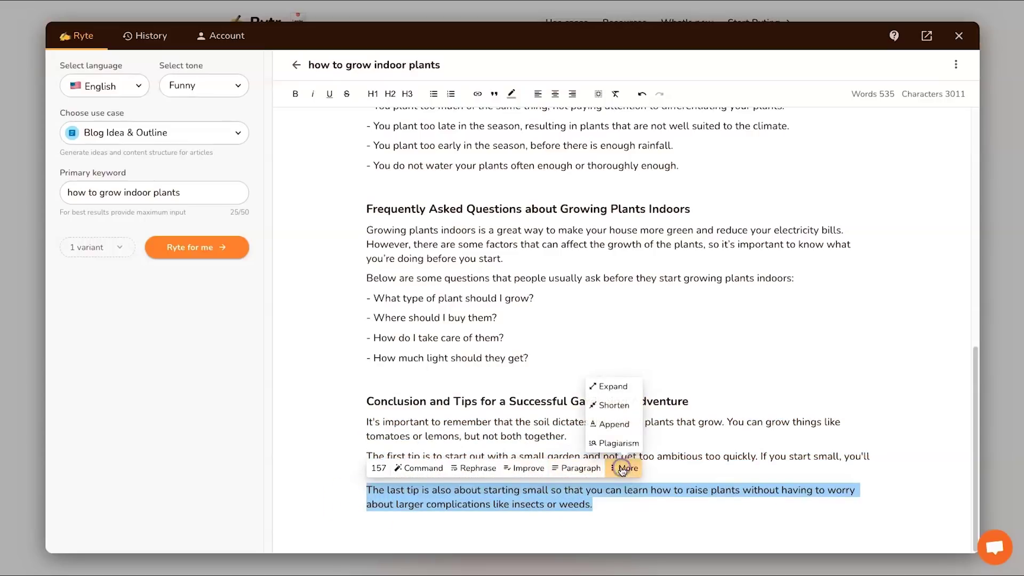
{"action": "left_click", "coordinate": [626, 388]}
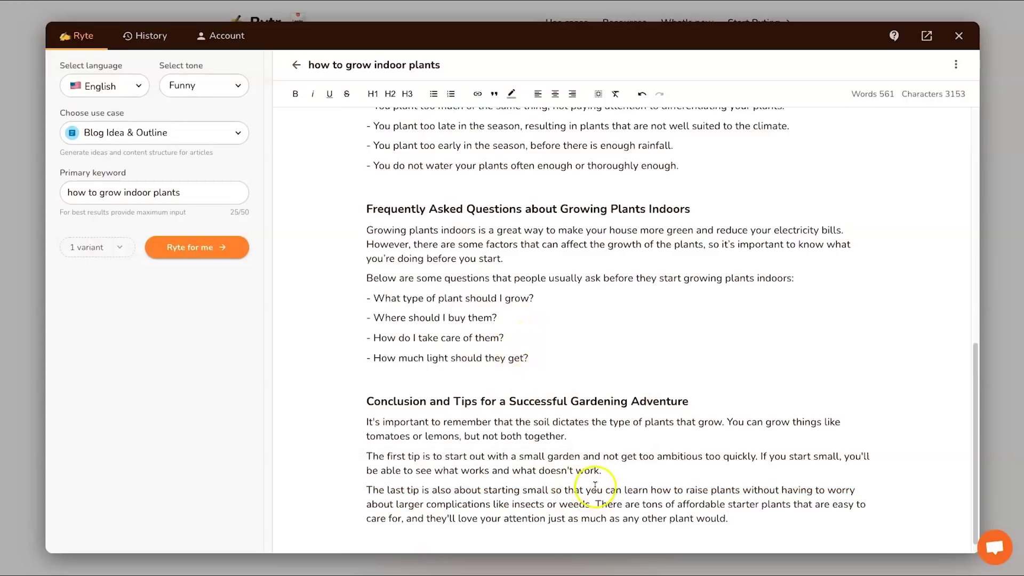
Try expanding the FAQ intro line, then undo to restore the original wording
{"action": "triple_click", "coordinate": [476, 281]}
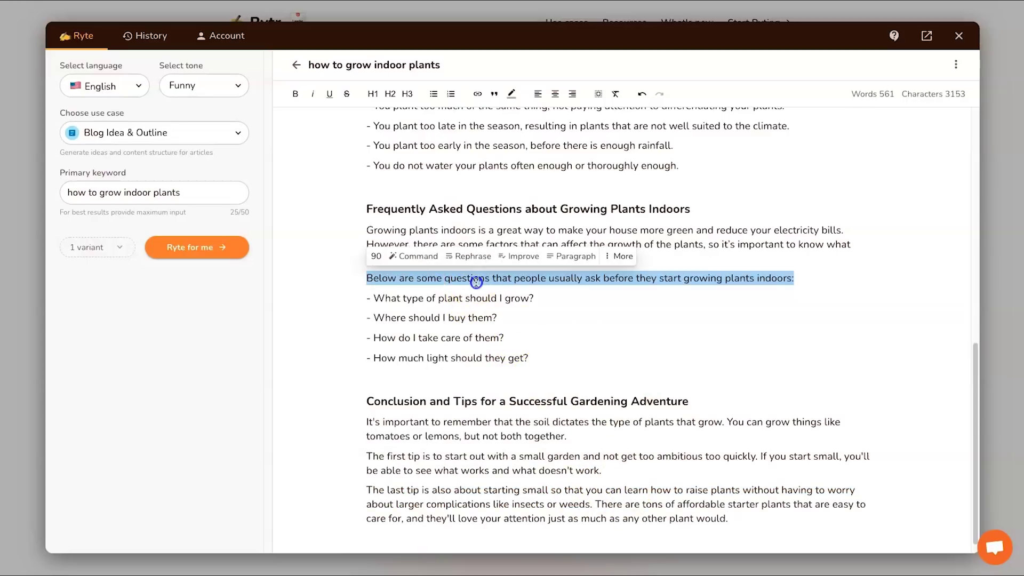
{"action": "left_click", "coordinate": [622, 256]}
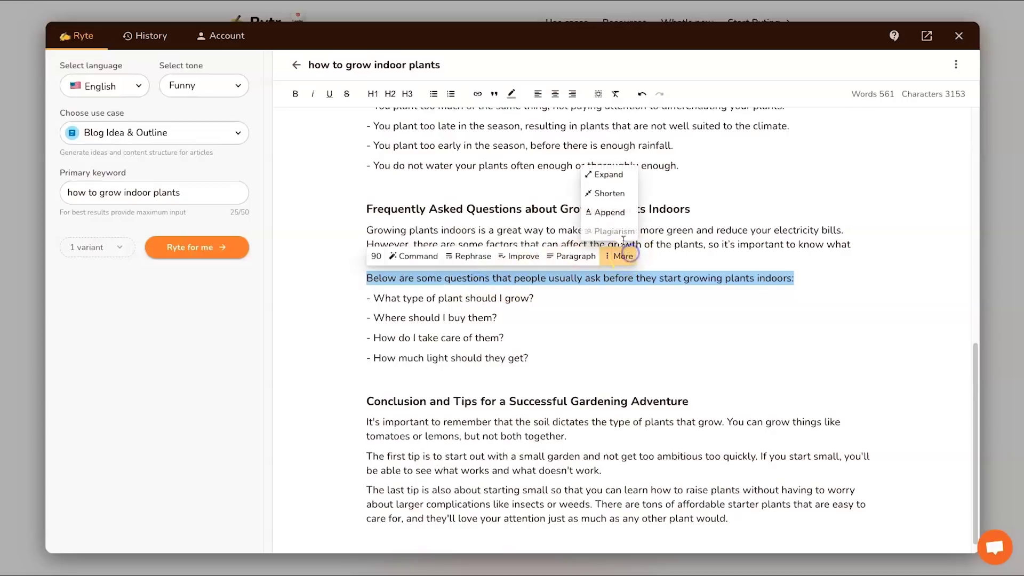
{"action": "left_click", "coordinate": [606, 175]}
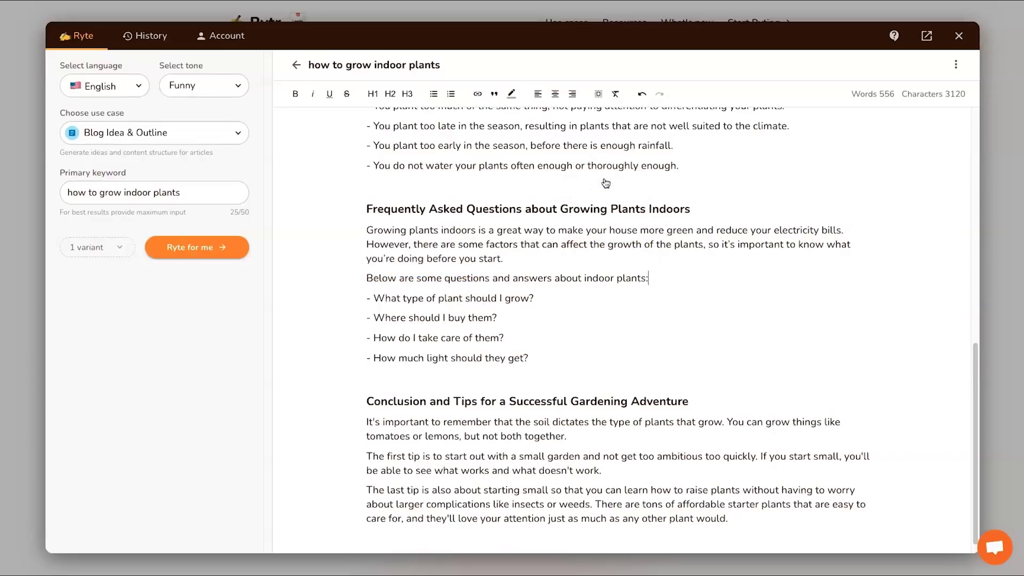
{"action": "triple_click", "coordinate": [601, 276]}
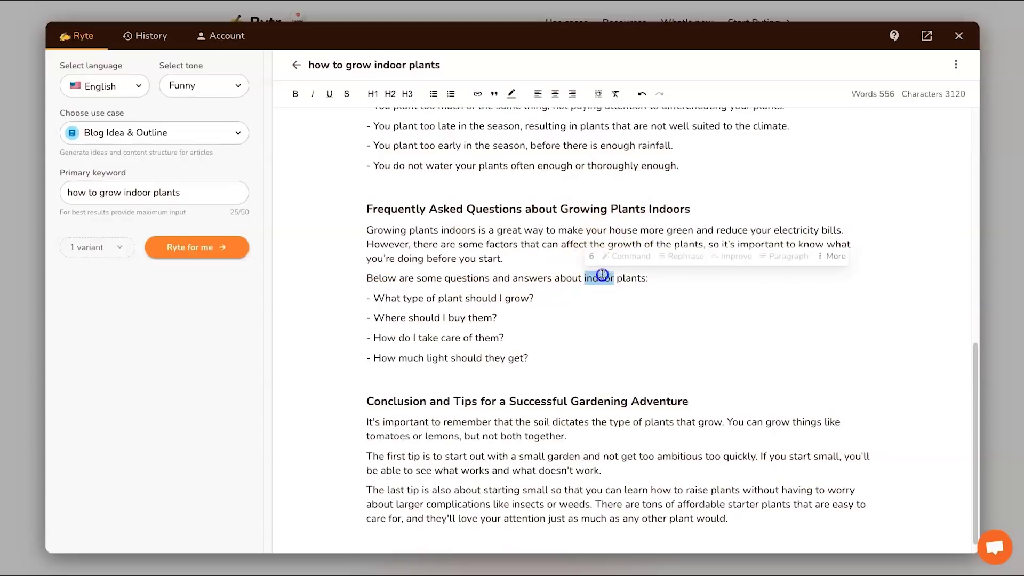
{"action": "left_click", "coordinate": [612, 259]}
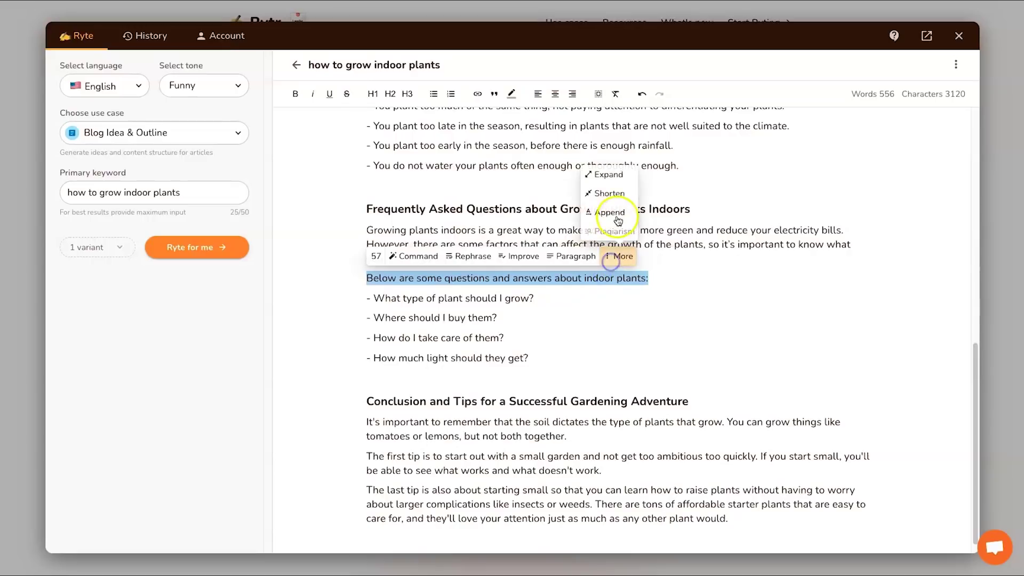
{"action": "left_click", "coordinate": [620, 174]}
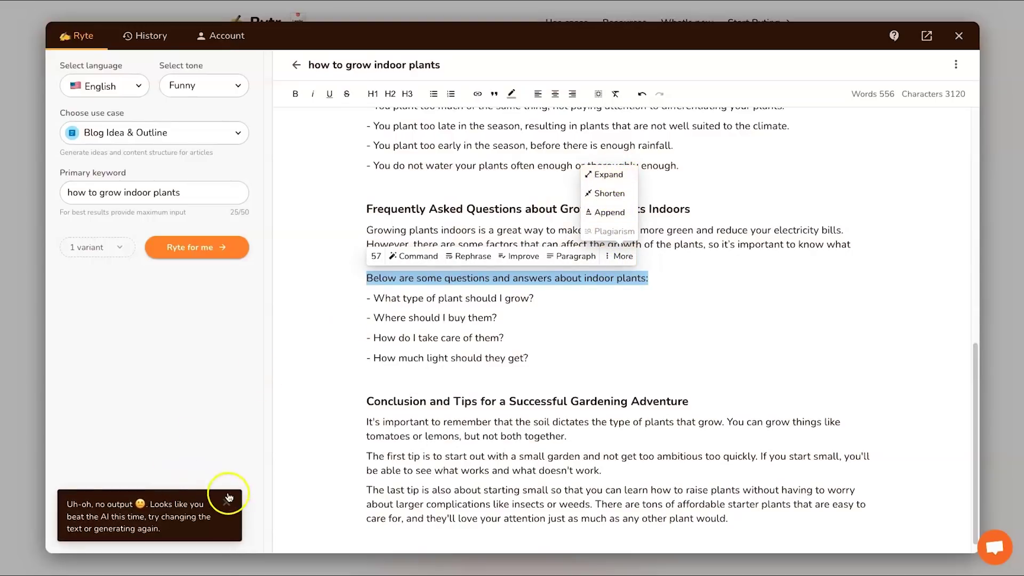
{"action": "left_click", "coordinate": [230, 497]}
{"action": "left_click", "coordinate": [465, 281]}
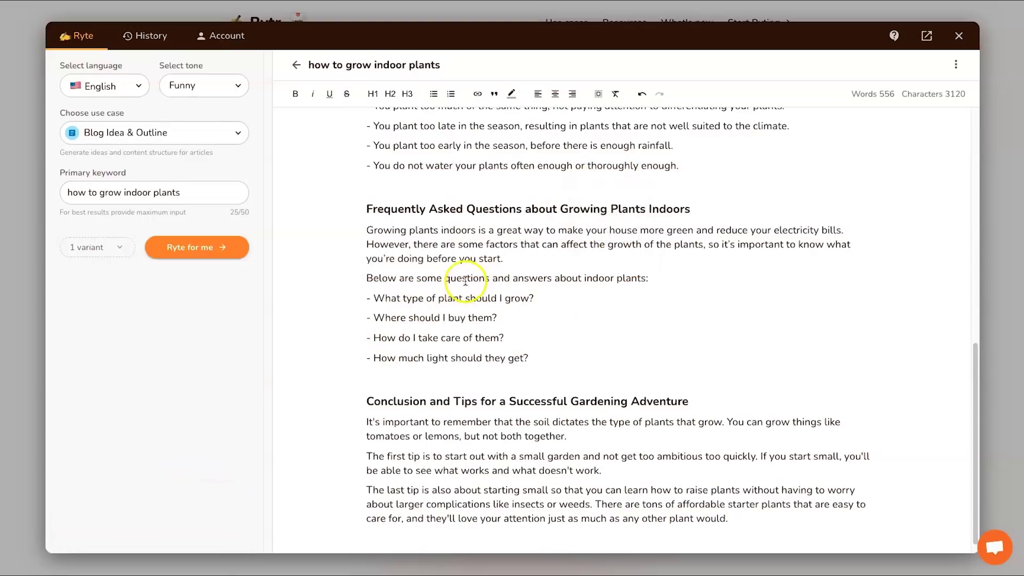
{"action": "key", "text": "ctrl+z"}
Edit the second question bullet and add a small heading 'What is the most popular plant' after the conclusion
{"action": "left_click", "coordinate": [547, 301]}
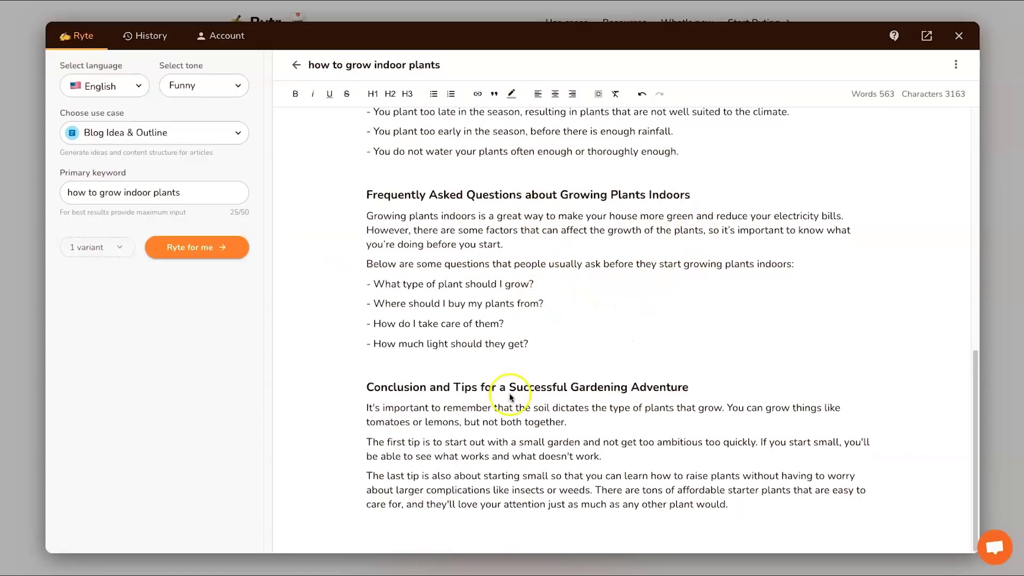
{"action": "left_click", "coordinate": [803, 511]}
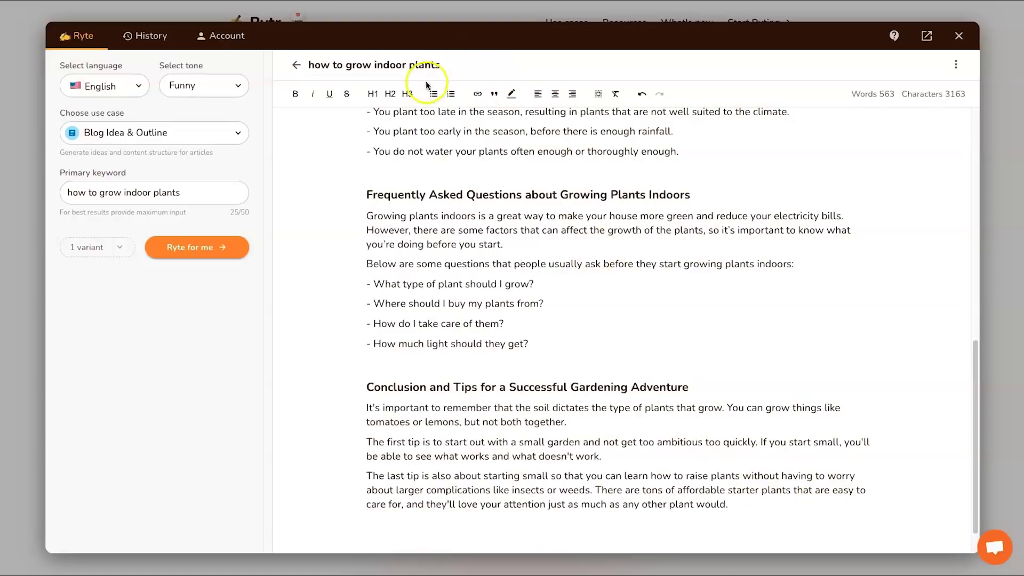
{"action": "left_click", "coordinate": [407, 94]}
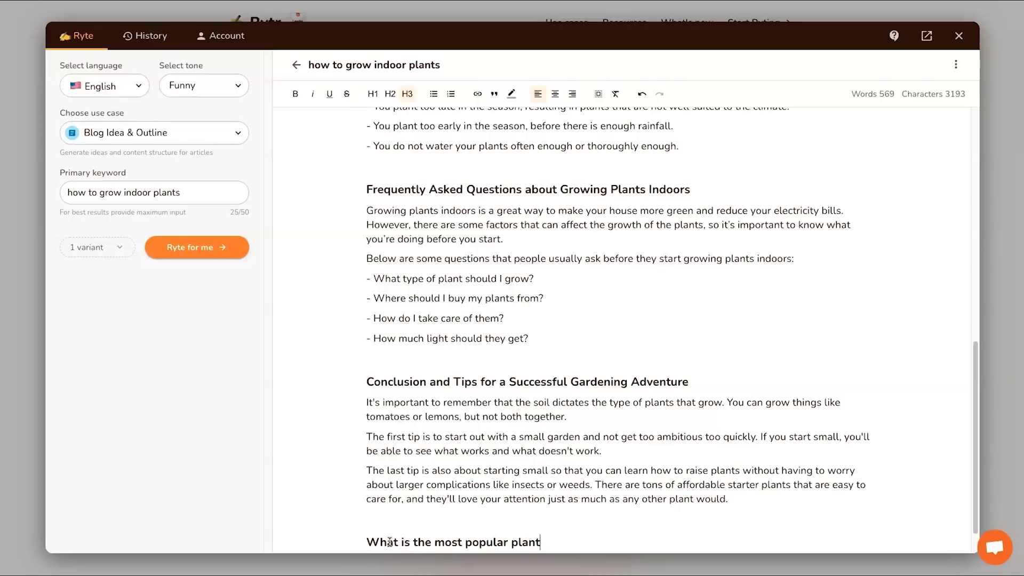
Generate and review two AI paragraphs under the heading 'What is the most popular plants?'
{"action": "triple_click", "coordinate": [390, 542]}
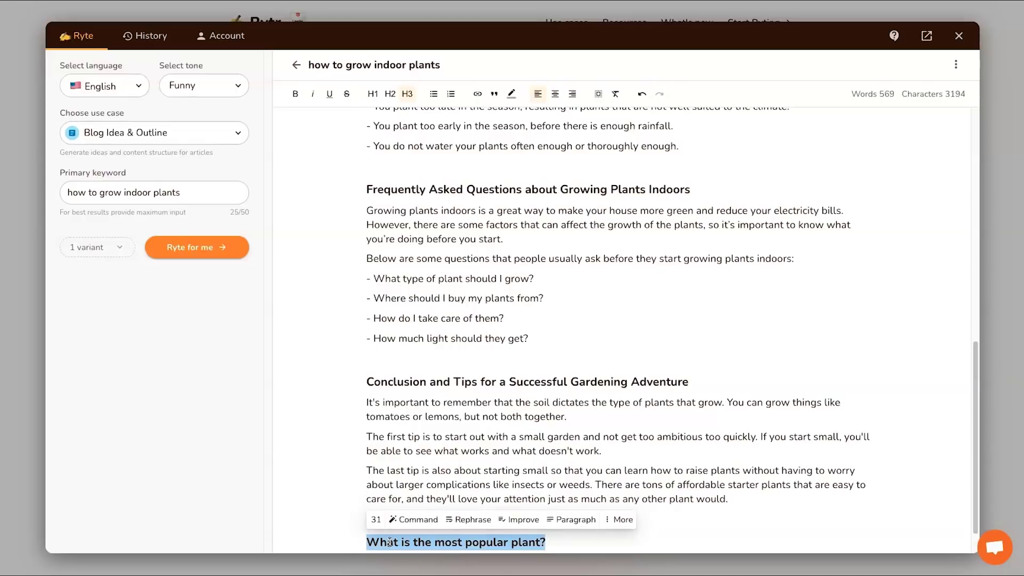
{"action": "key", "text": "Left"}
{"action": "scroll", "coordinate": [389, 542], "scroll_direction": "down", "scroll_amount": 1}
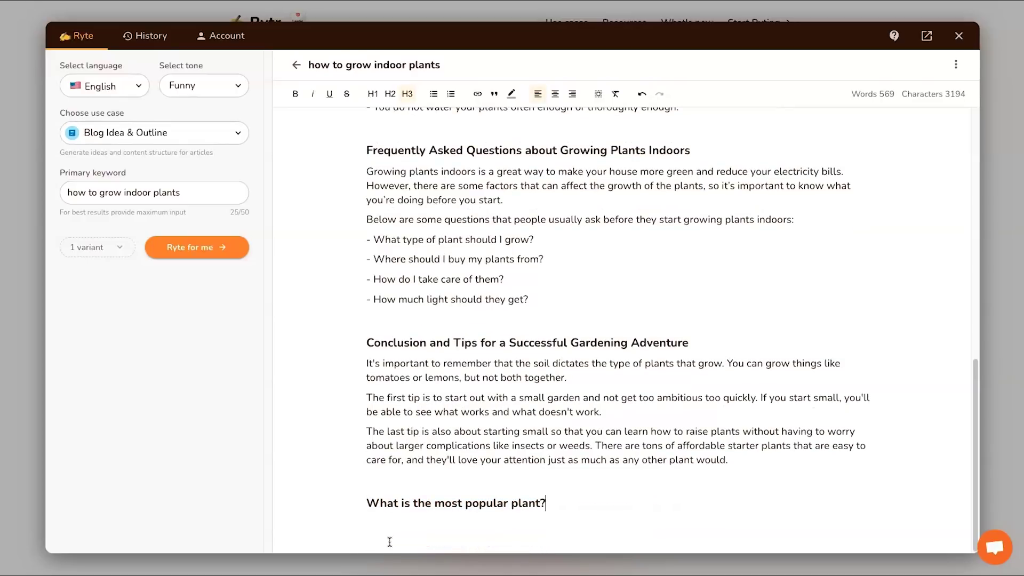
{"action": "triple_click", "coordinate": [389, 542]}
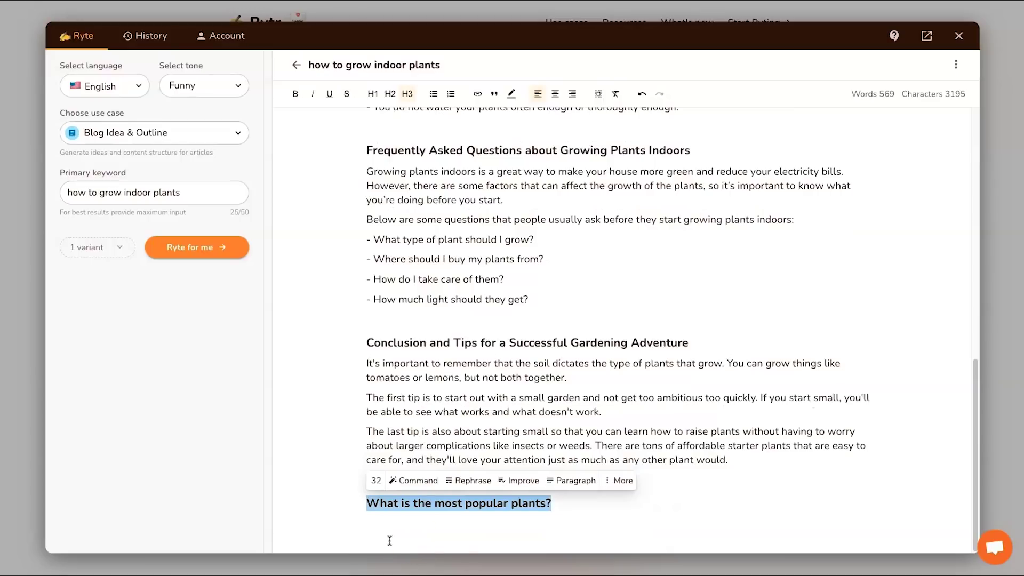
{"action": "left_click", "coordinate": [576, 484]}
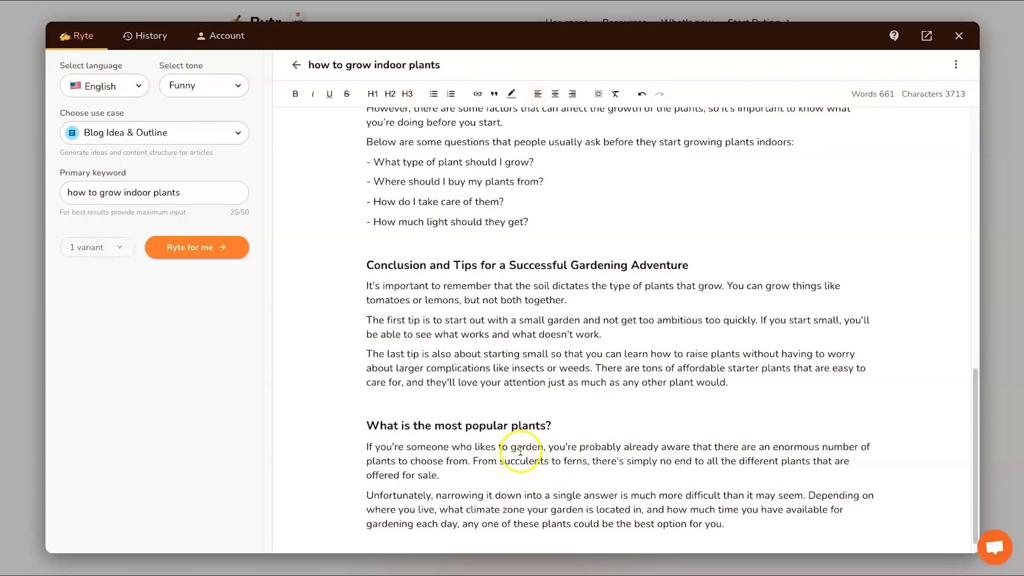
{"action": "left_click_drag", "start_coordinate": [367, 426], "coordinate": [606, 424]}
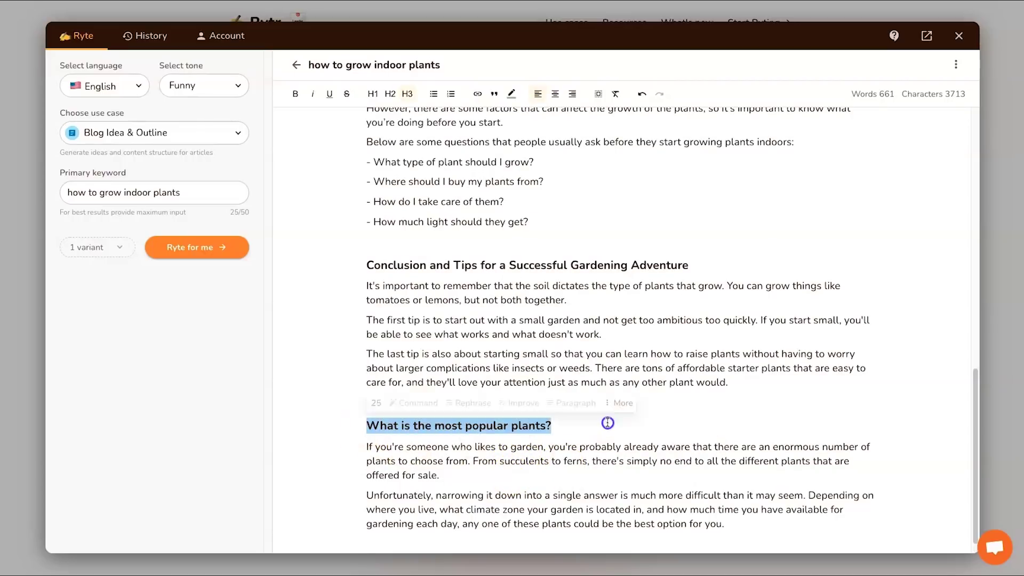
{"action": "left_click", "coordinate": [603, 426]}
{"action": "left_click_drag", "start_coordinate": [769, 531], "coordinate": [369, 455]}
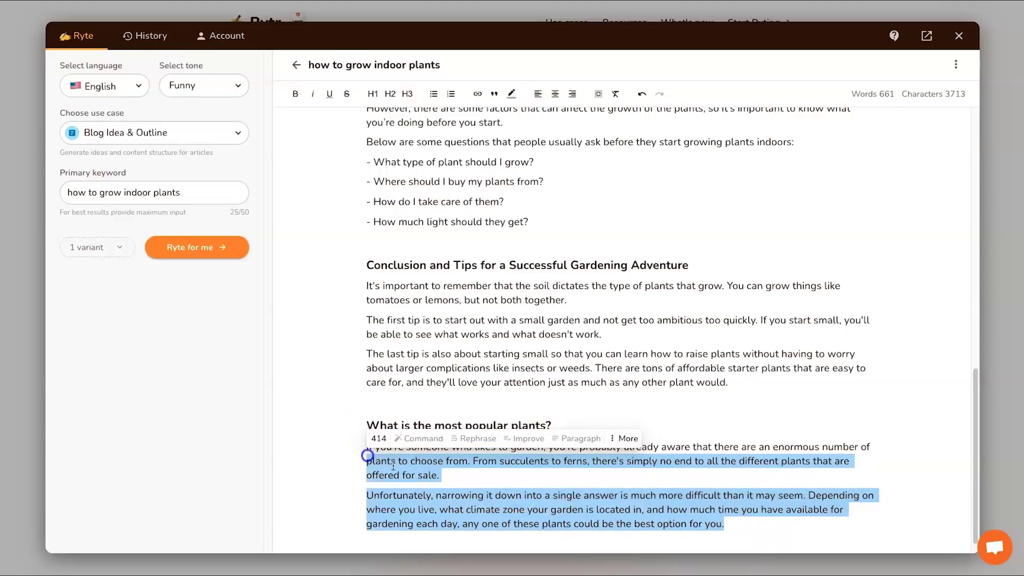
{"action": "left_click", "coordinate": [429, 475]}
{"action": "left_click", "coordinate": [843, 531]}
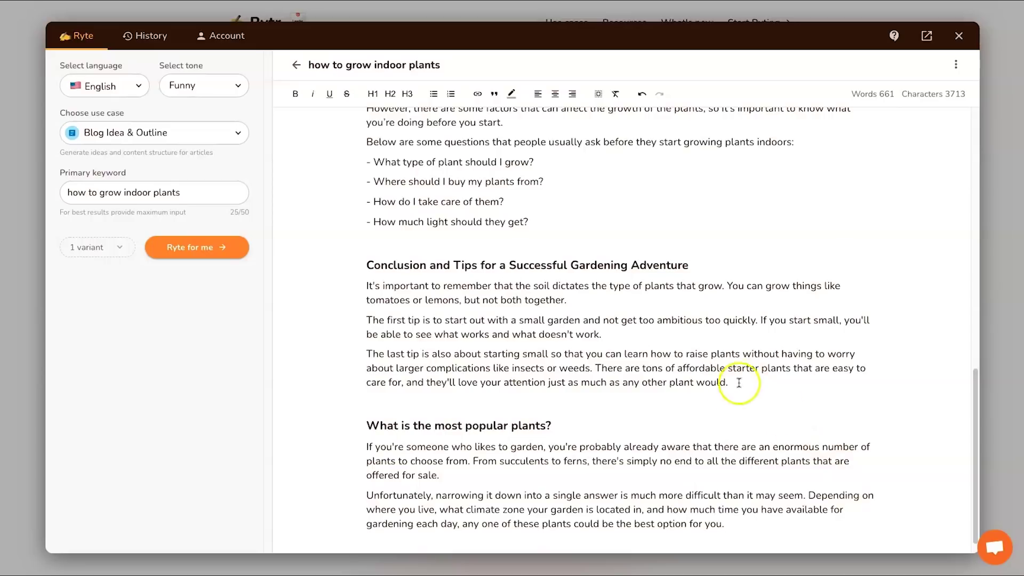
{"action": "scroll", "coordinate": [694, 376], "scroll_direction": "down", "scroll_amount": 1}
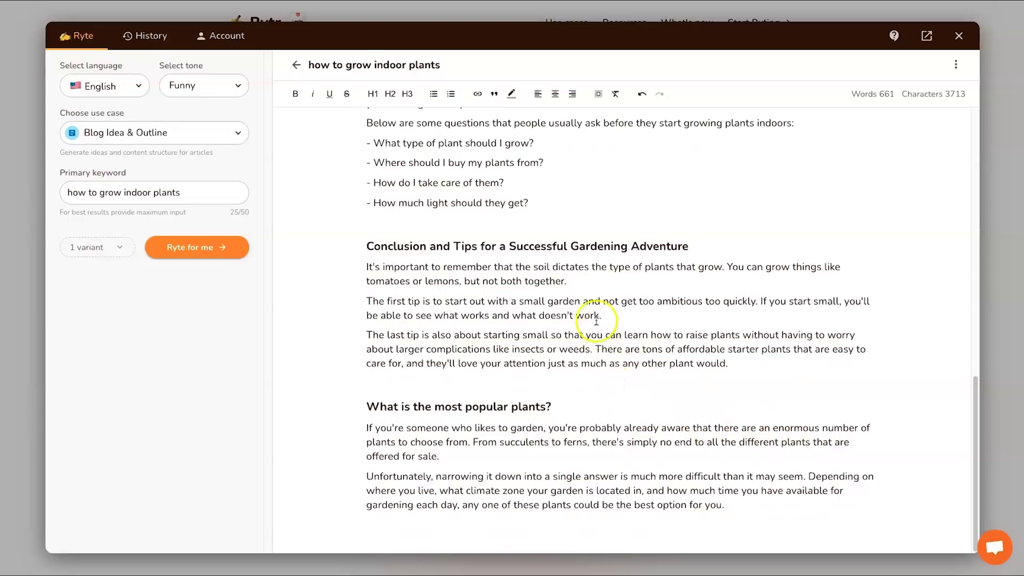
Download the 661-word article in Word .docx format and go back to the Home document list
{"action": "scroll", "coordinate": [599, 327], "scroll_direction": "up", "scroll_amount": 15}
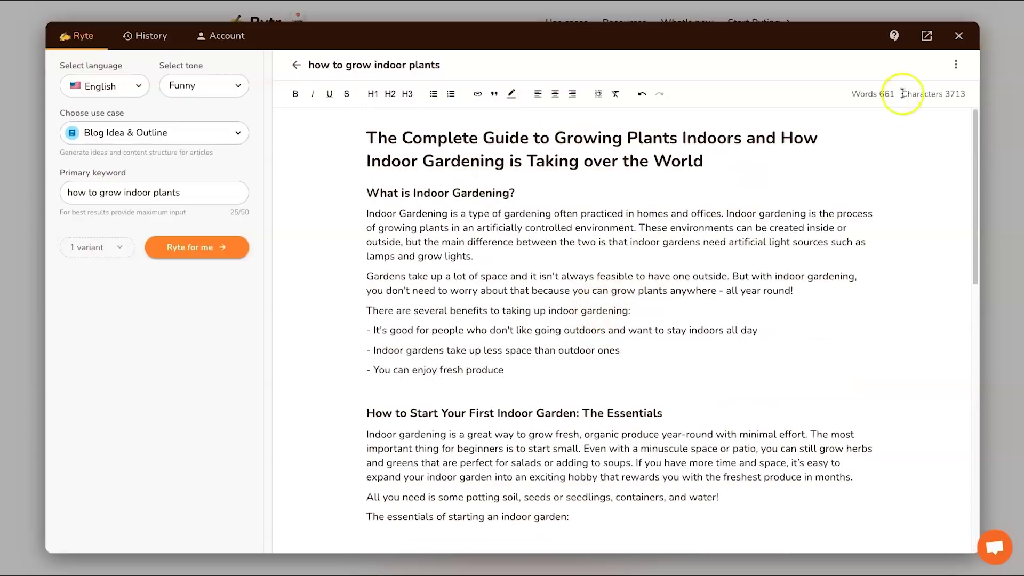
{"action": "left_click", "coordinate": [956, 64]}
{"action": "left_click", "coordinate": [937, 91]}
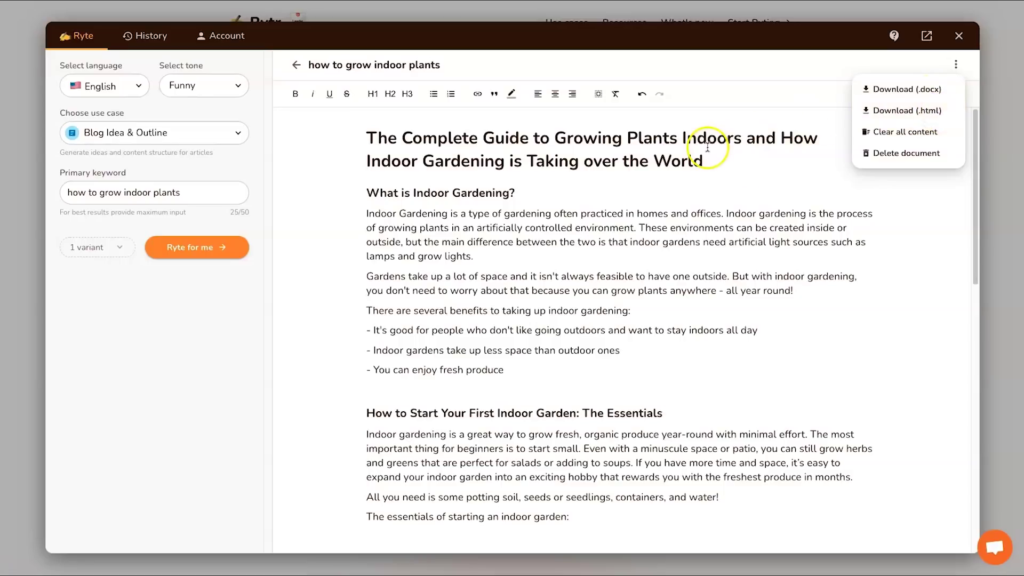
{"action": "left_click", "coordinate": [915, 88]}
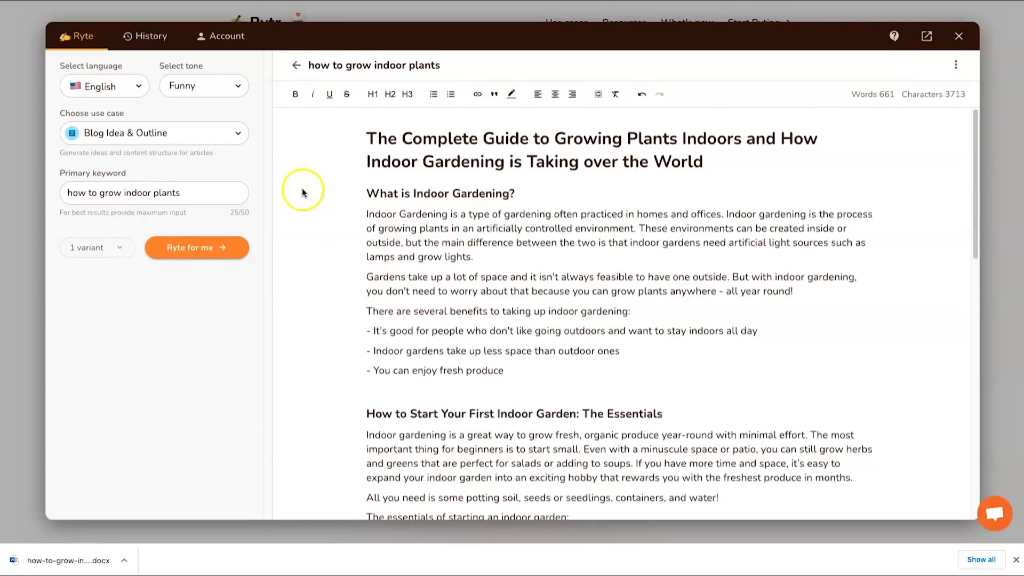
{"action": "left_click", "coordinate": [279, 115]}
{"action": "left_click", "coordinate": [296, 65]}
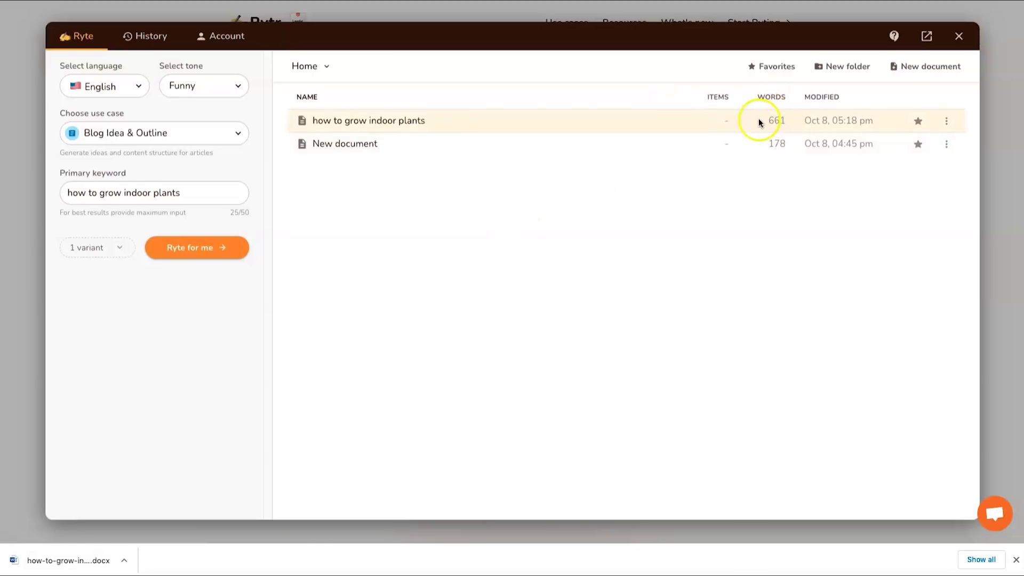
{"action": "left_click", "coordinate": [782, 118]}
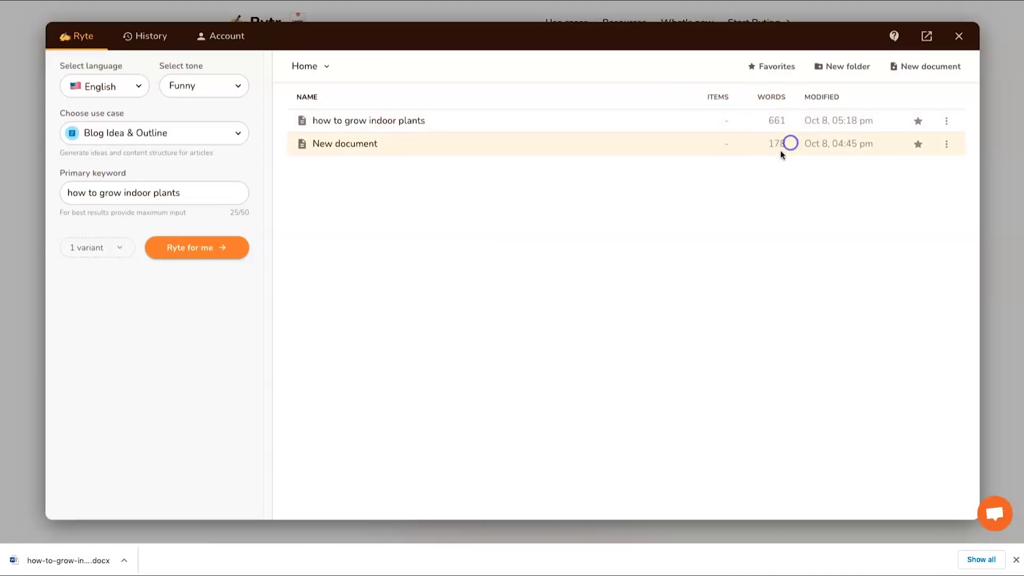
{"action": "left_click", "coordinate": [222, 35]}
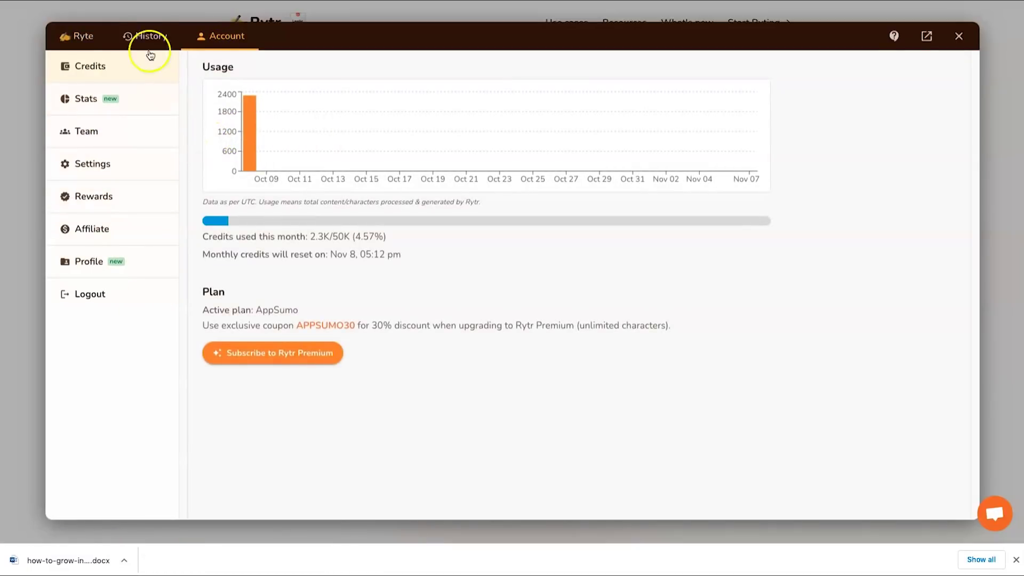
{"action": "left_click", "coordinate": [85, 38]}
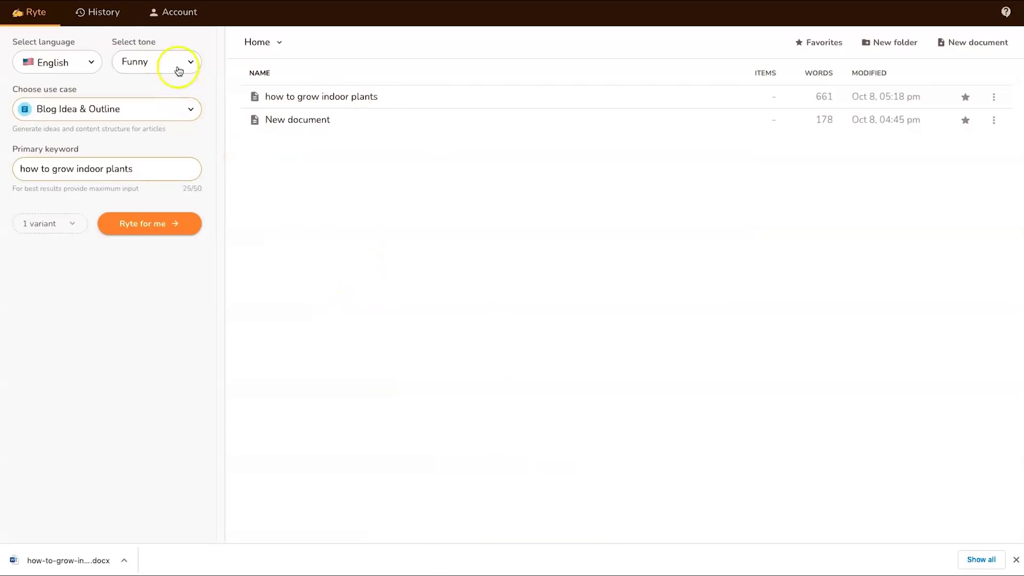
{"action": "left_click", "coordinate": [105, 12]}
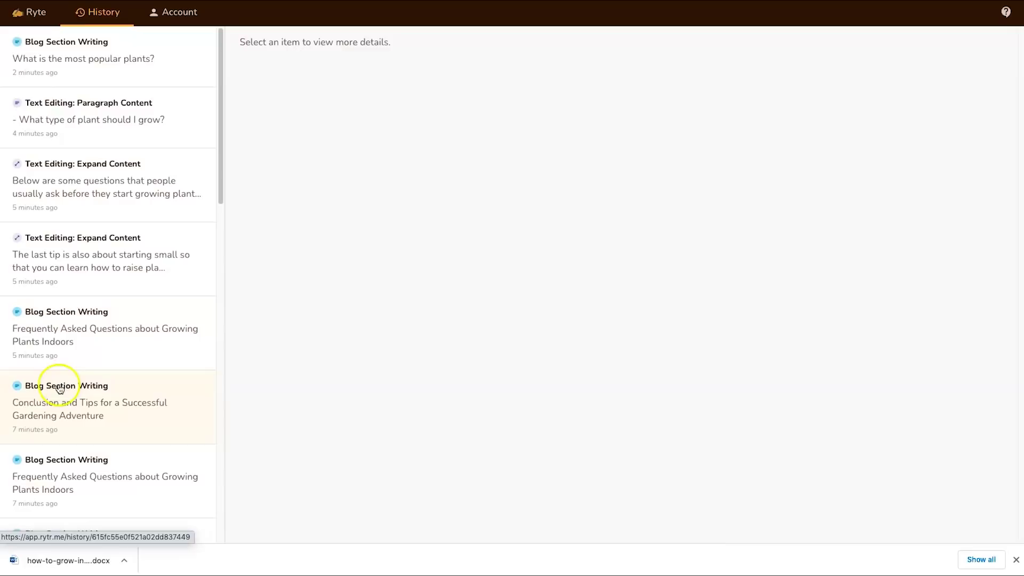
{"action": "scroll", "coordinate": [91, 389], "scroll_direction": "down", "scroll_amount": 2}
{"action": "scroll", "coordinate": [92, 394], "scroll_direction": "up", "scroll_amount": 2}
{"action": "scroll", "coordinate": [105, 384], "scroll_direction": "down", "scroll_amount": 10}
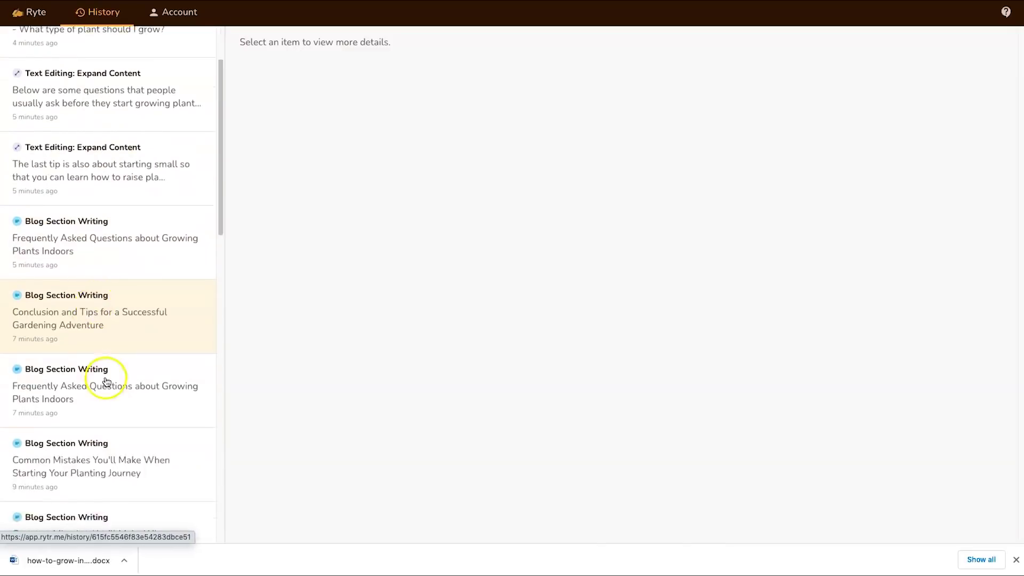
{"action": "scroll", "coordinate": [101, 393], "scroll_direction": "down", "scroll_amount": 5}
{"action": "scroll", "coordinate": [110, 464], "scroll_direction": "up", "scroll_amount": 15}
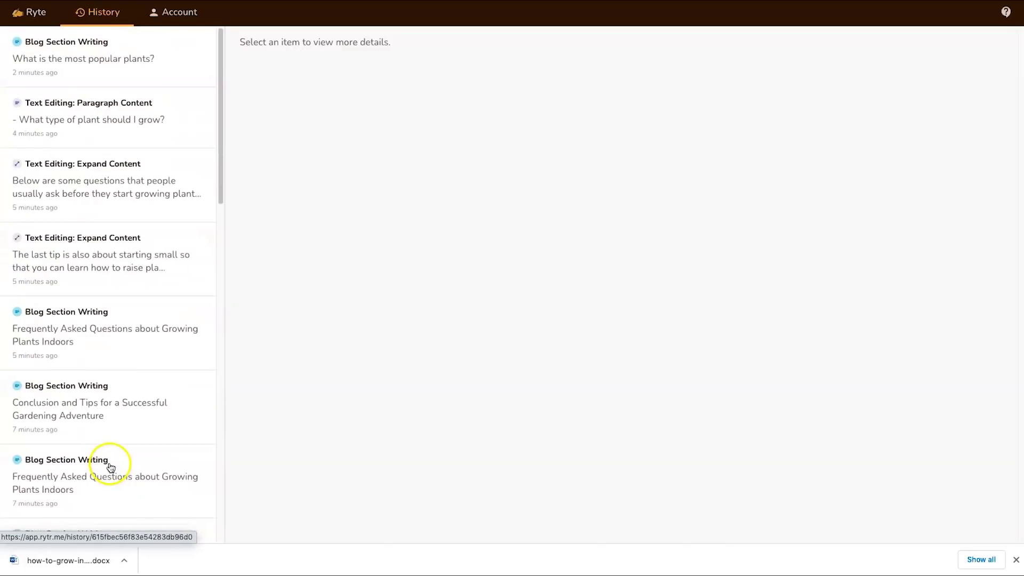
{"action": "left_click", "coordinate": [31, 11]}
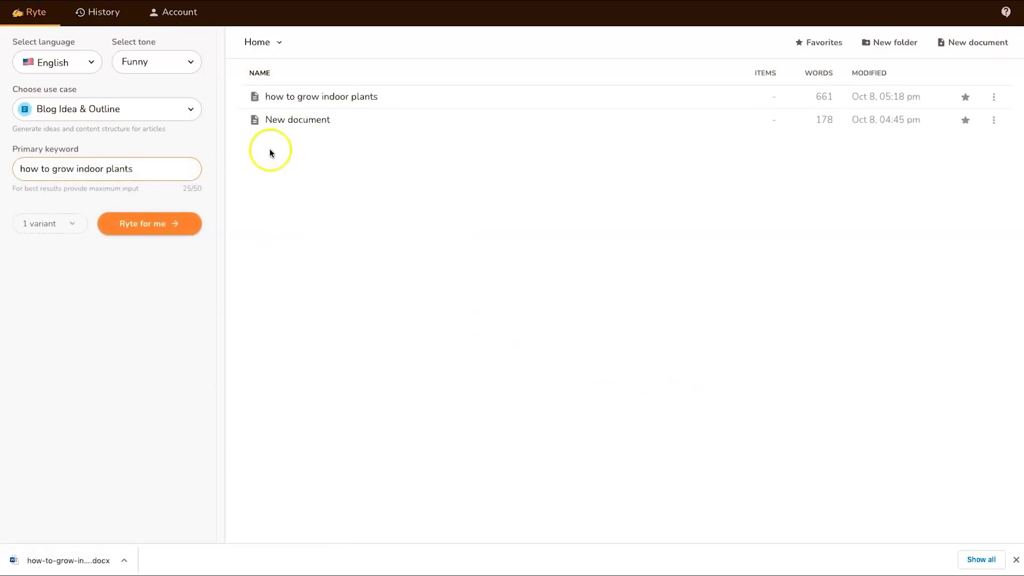
Choose the Business Idea Pitch use case, enter a video-trainings-on-affiliate-marketing idea, and generate two pitches
{"action": "left_click", "coordinate": [114, 113]}
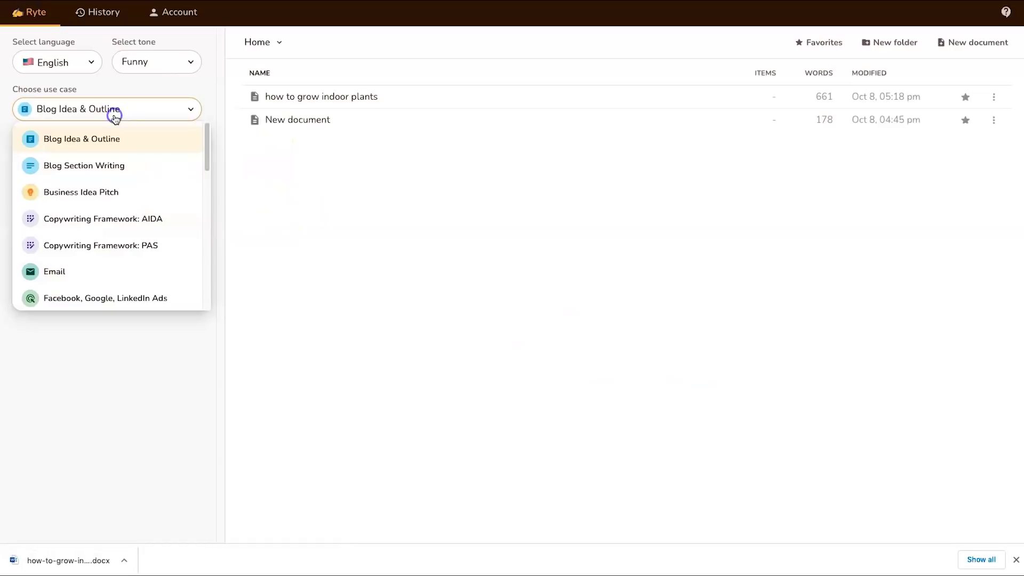
{"action": "left_click", "coordinate": [122, 197]}
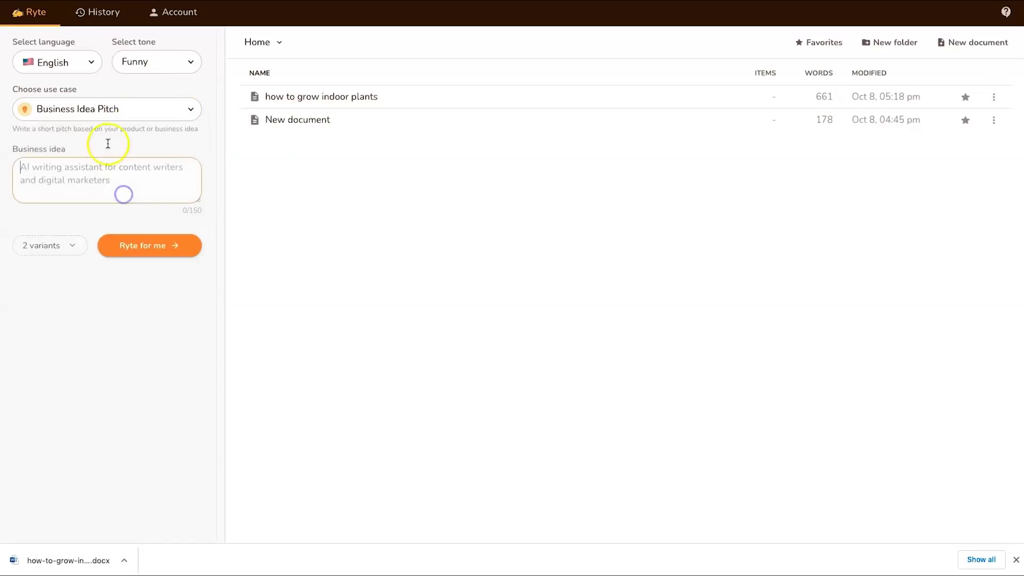
{"action": "left_click", "coordinate": [82, 178]}
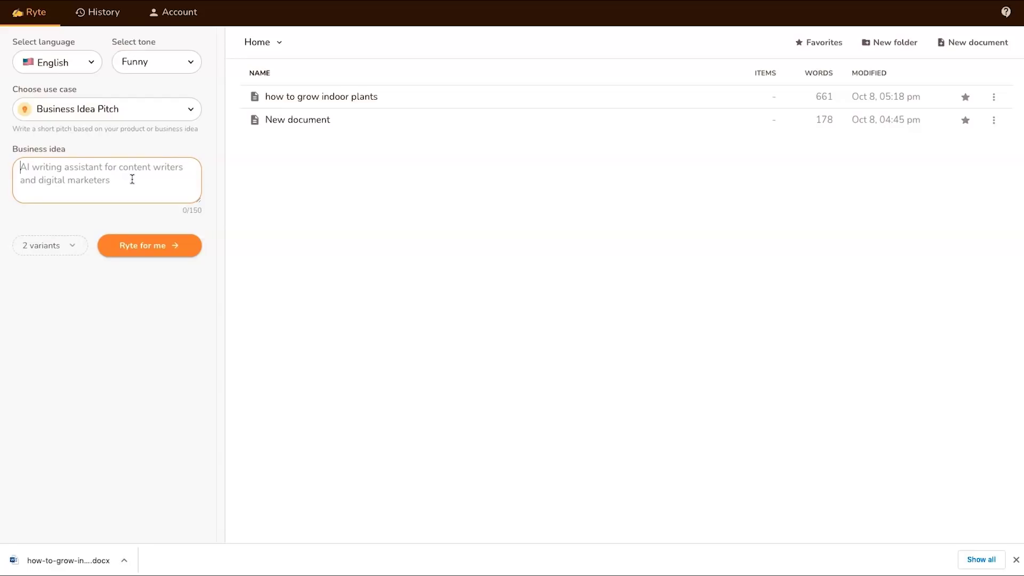
{"action": "type", "text": "video trainings for people interested in affiliate marketing"}
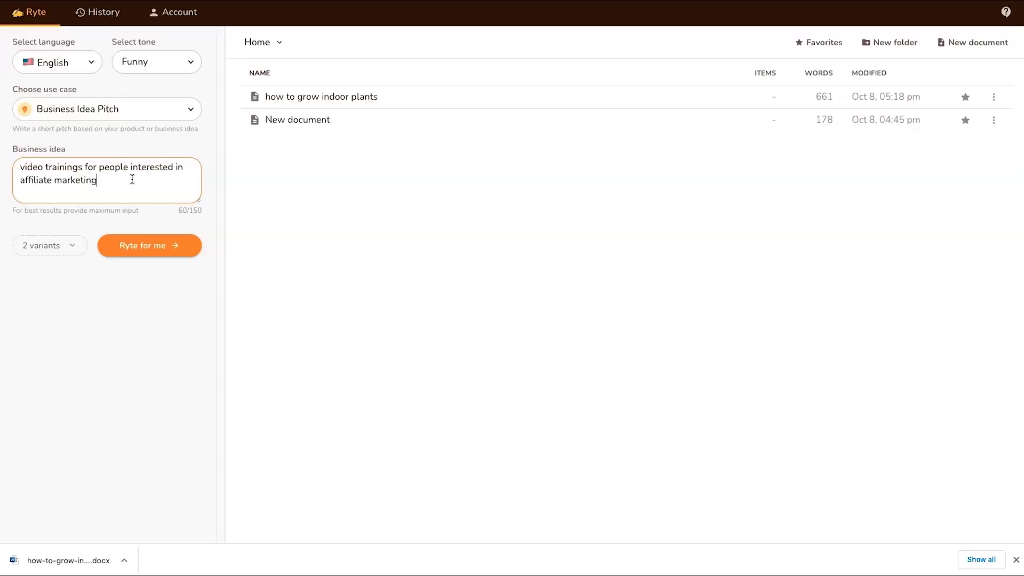
{"action": "left_click", "coordinate": [158, 249]}
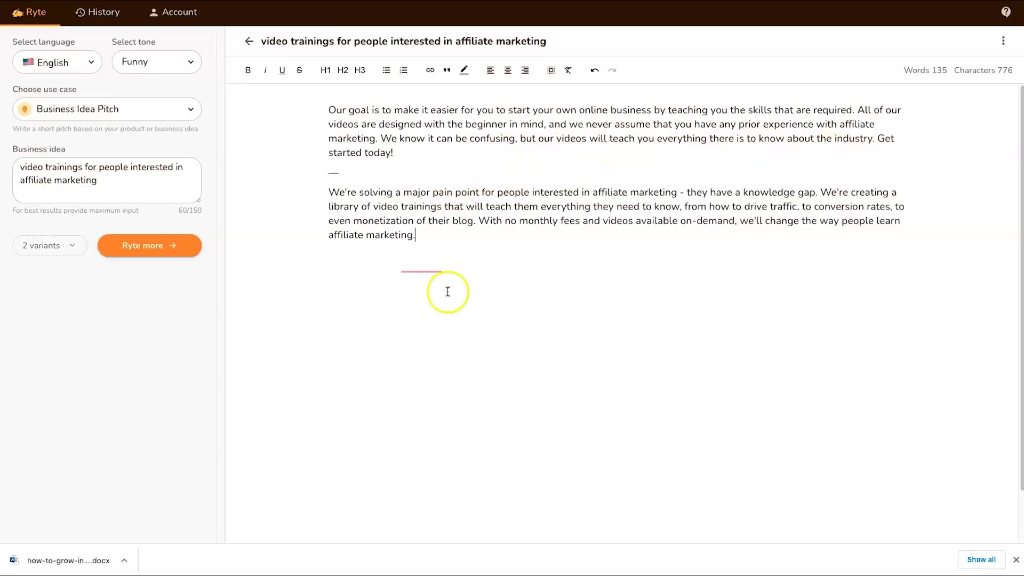
{"action": "left_click_drag", "start_coordinate": [412, 156], "coordinate": [312, 111]}
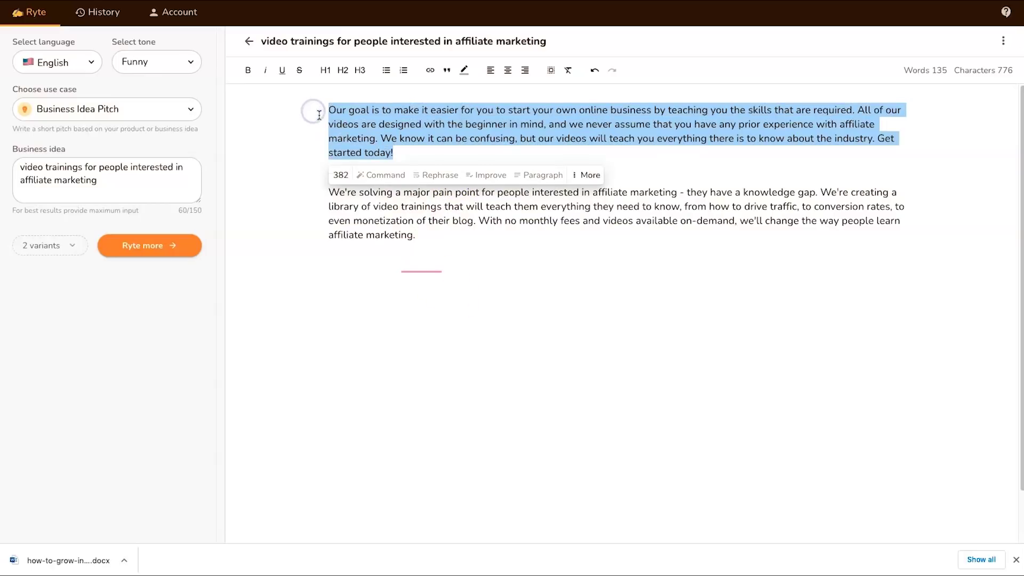
Deselect the first pitch and pick Question & Answer from the use case list
{"action": "left_click", "coordinate": [353, 153]}
{"action": "left_click", "coordinate": [208, 148]}
{"action": "left_click", "coordinate": [174, 114]}
{"action": "scroll", "coordinate": [142, 225], "scroll_direction": "down", "scroll_amount": 5}
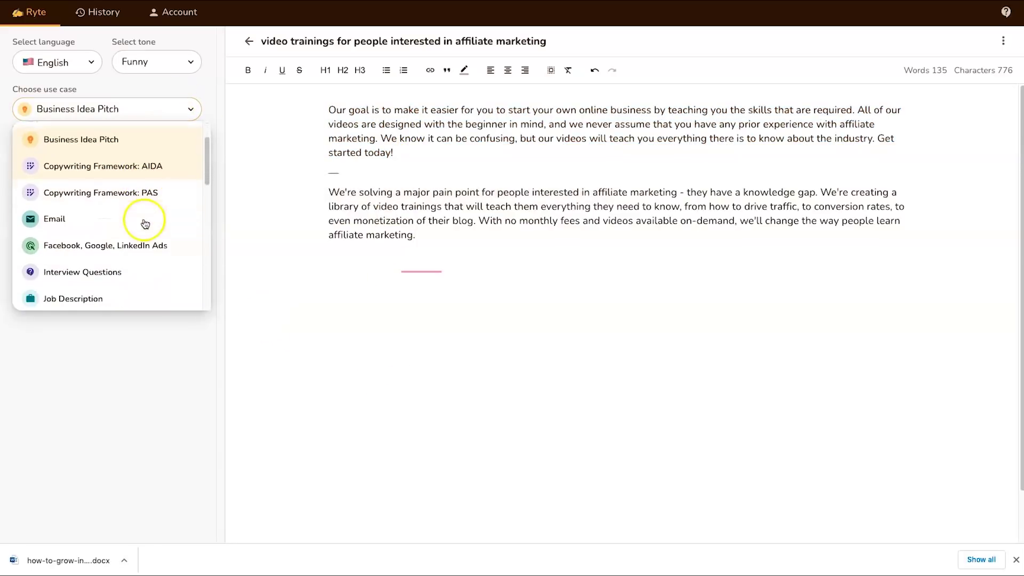
{"action": "scroll", "coordinate": [132, 231], "scroll_direction": "down", "scroll_amount": 5}
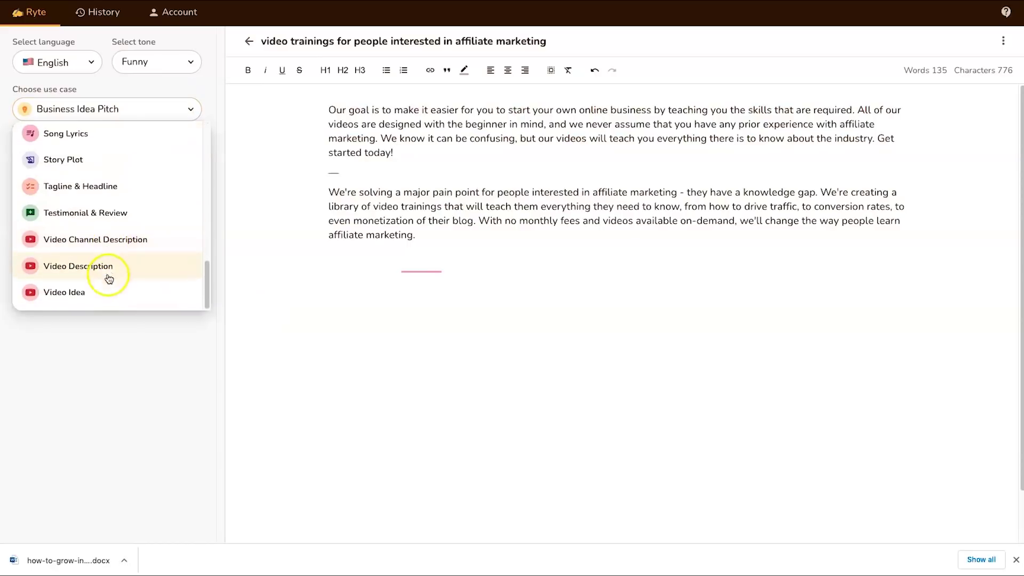
{"action": "scroll", "coordinate": [122, 250], "scroll_direction": "up", "scroll_amount": 3}
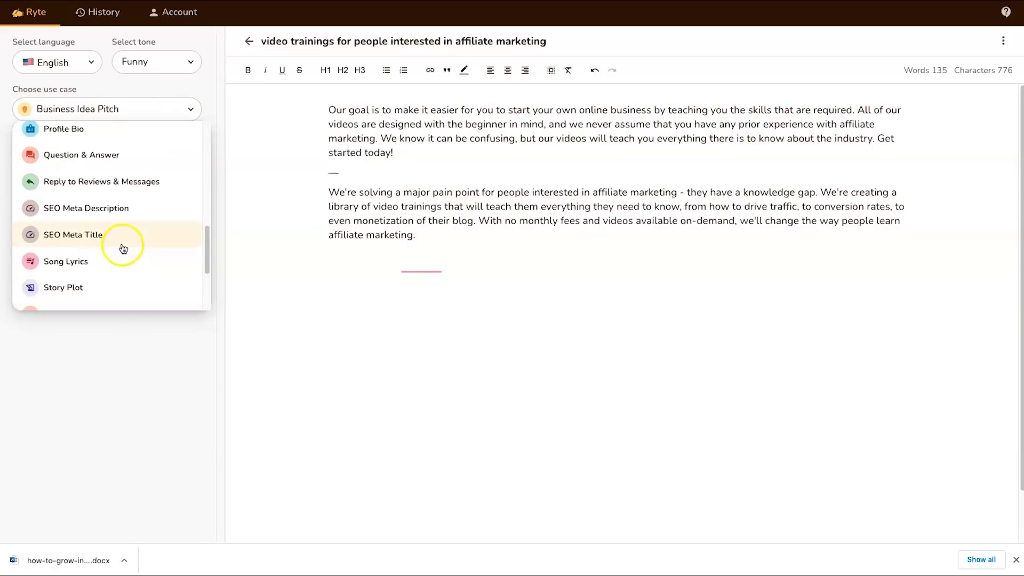
{"action": "scroll", "coordinate": [124, 243], "scroll_direction": "up", "scroll_amount": 1}
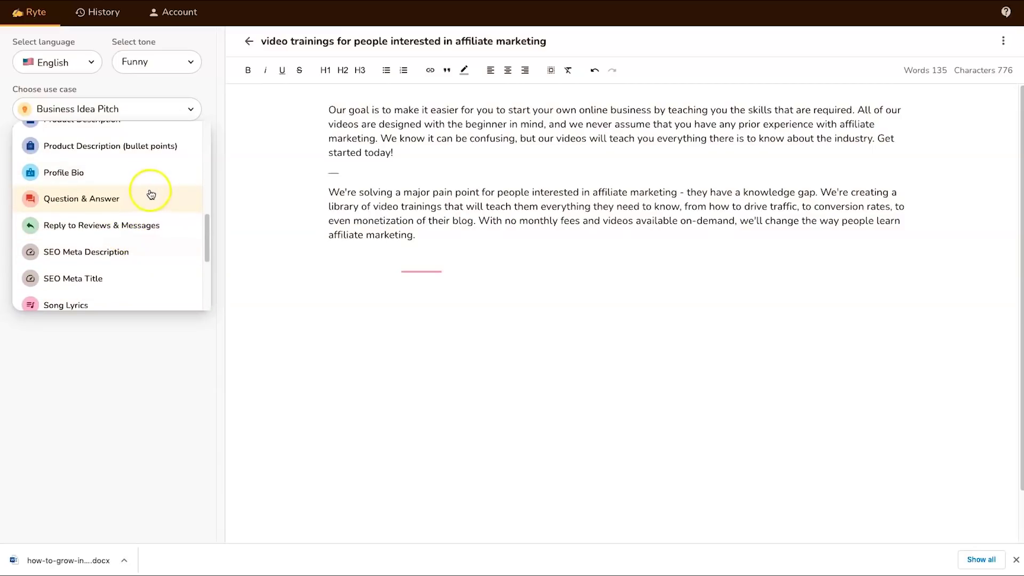
{"action": "left_click", "coordinate": [114, 198]}
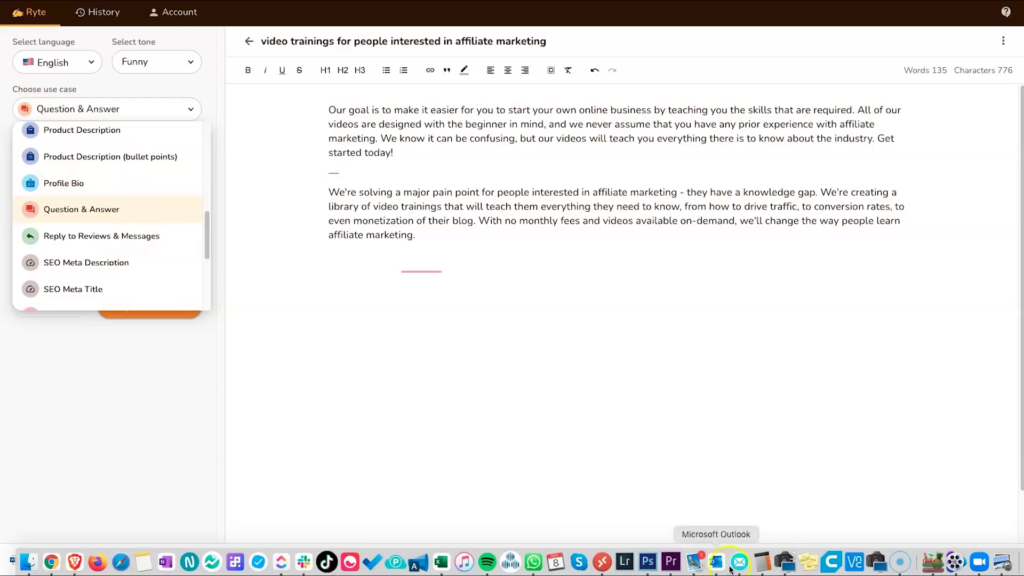